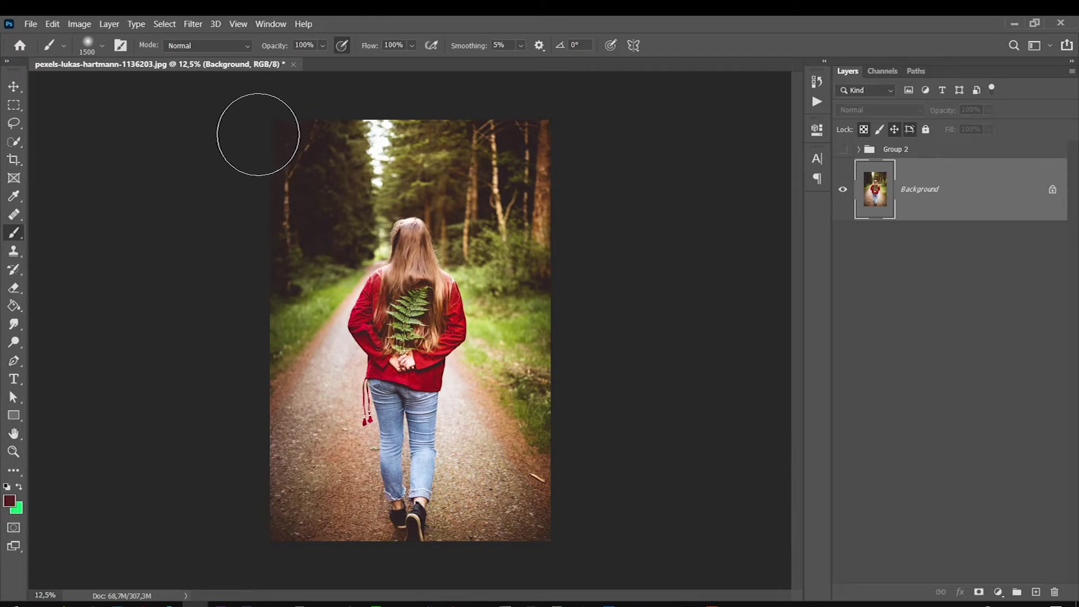
# Open the Window menu to see which panels can be shown.
pyautogui.click(271, 24)
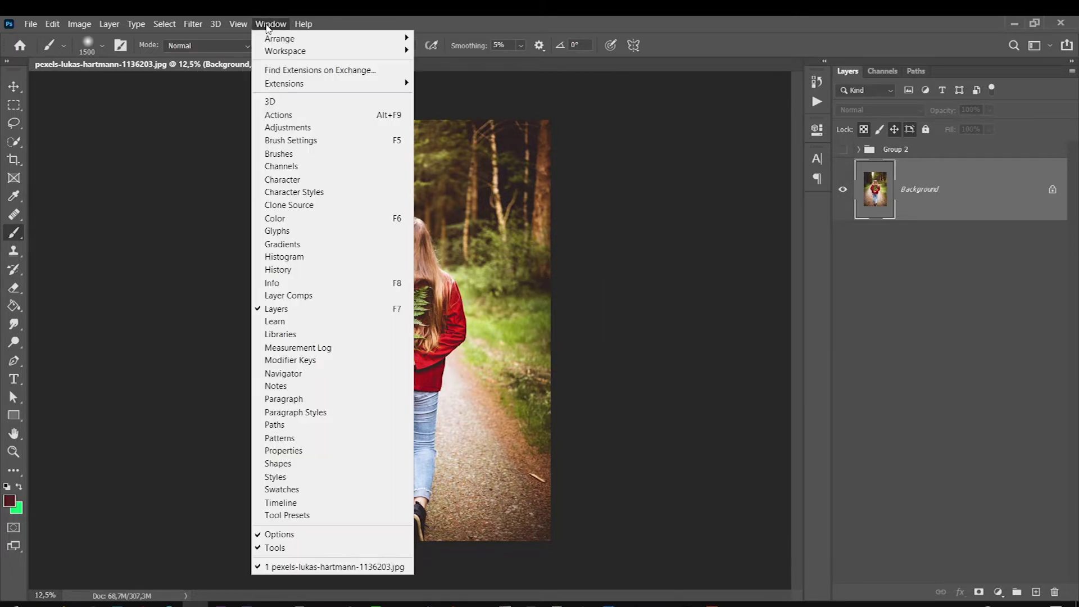
# In the Actions panel, create action set Set 15 with a new recording action, Action 20.
pyautogui.click(278, 115)
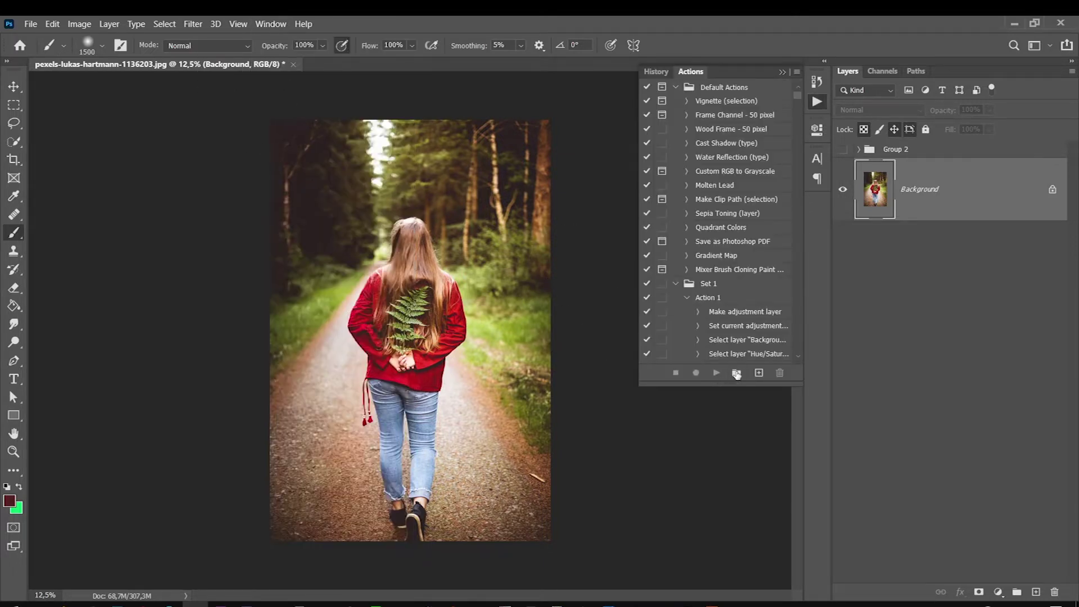
pyautogui.click(737, 372)
pyautogui.click(662, 221)
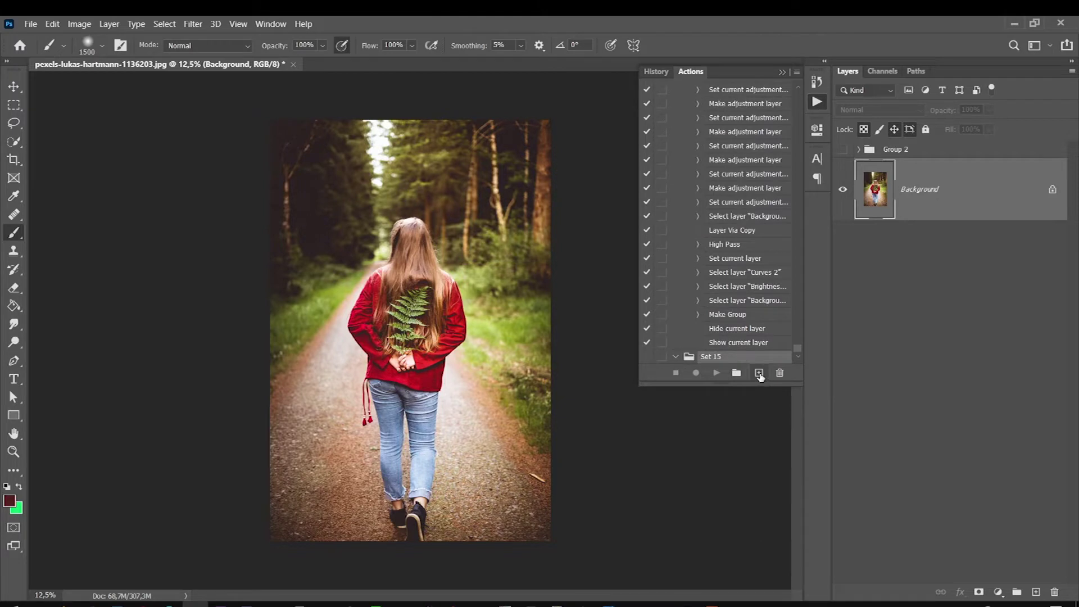
pyautogui.click(759, 373)
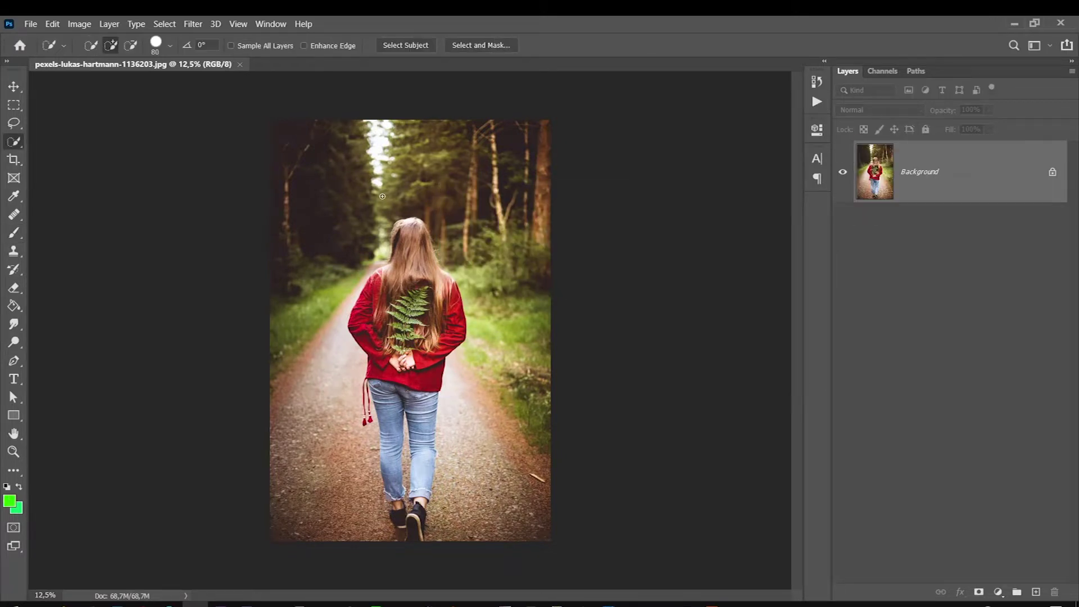
pyautogui.click(998, 592)
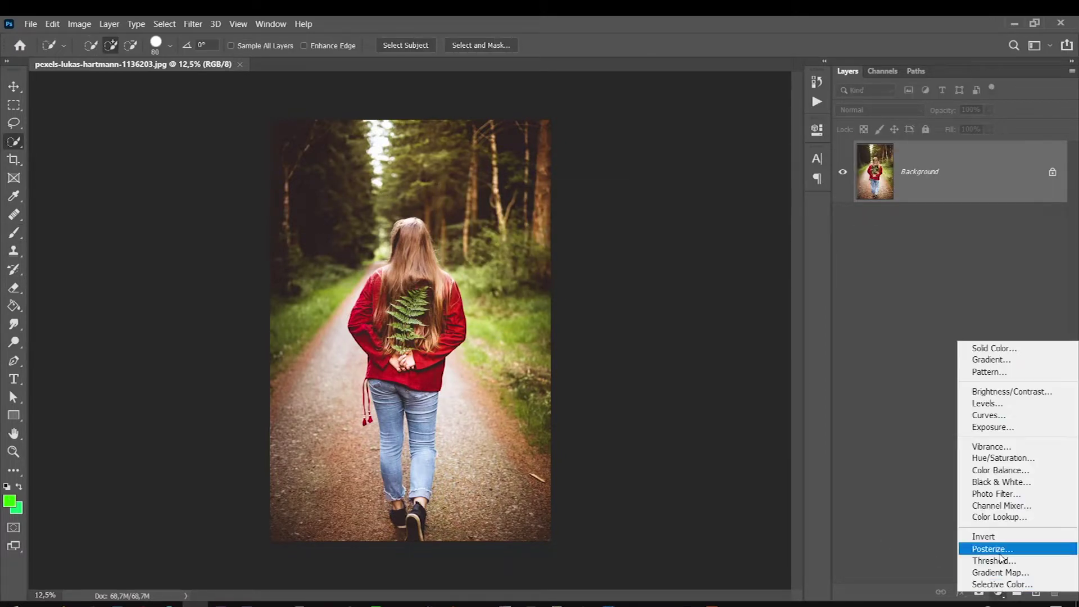
# Add a Selective Color layer that shifts the Reds toward orange: less cyan and magenta, a little more yellow.
pyautogui.click(1002, 584)
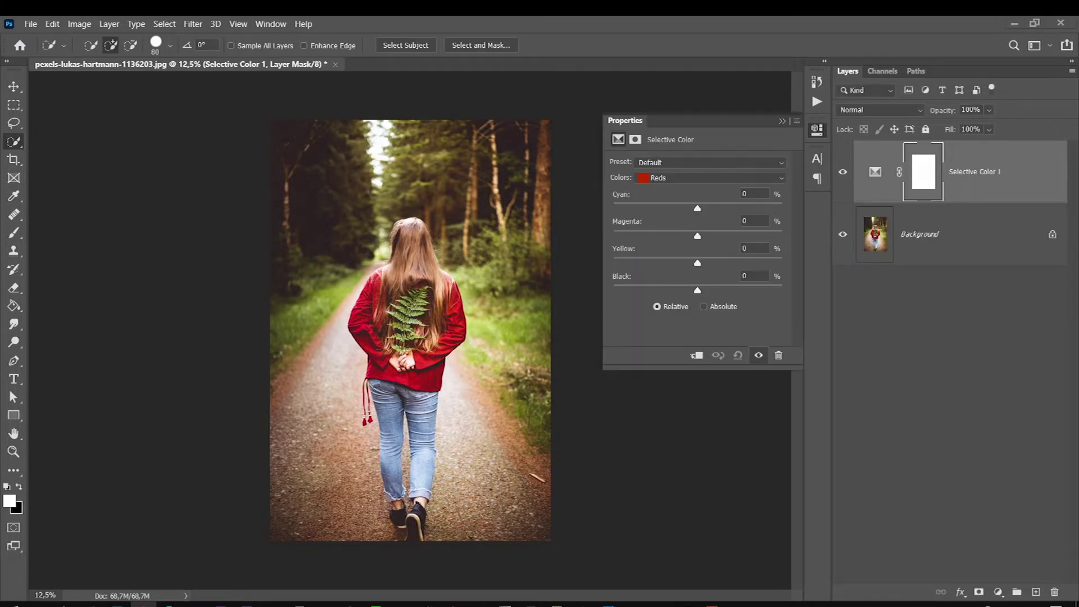
pyautogui.moveTo(697, 208); pyautogui.dragTo(615, 207)
pyautogui.moveTo(697, 236); pyautogui.dragTo(654, 236)
pyautogui.moveTo(698, 263); pyautogui.dragTo(707, 263)
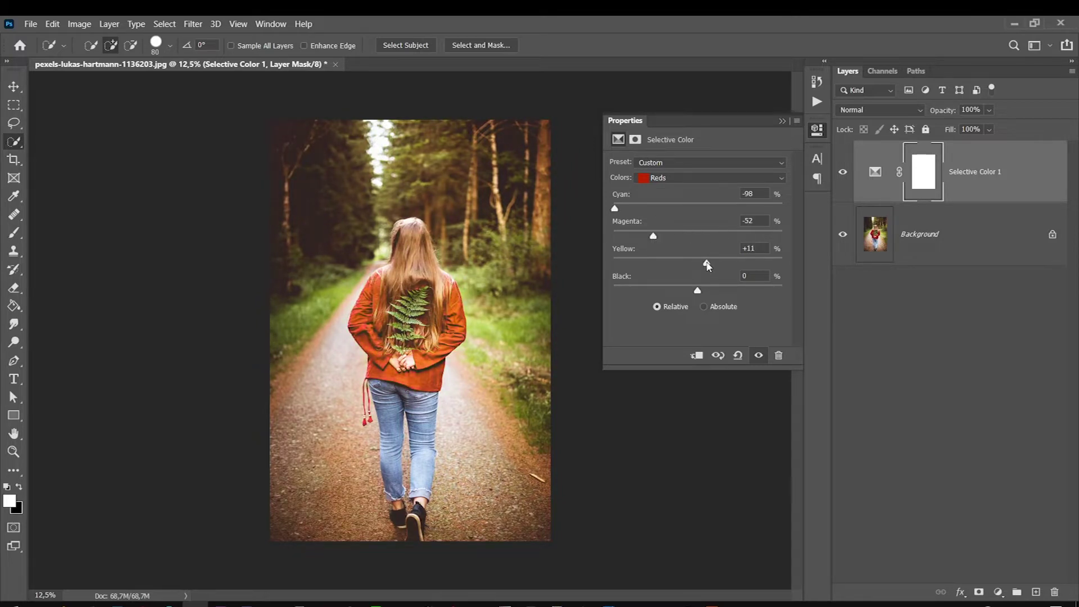
# Adjust the Yellows range with less cyan, more magenta and slightly less yellow.
pyautogui.click(642, 179)
pyautogui.click(648, 191)
pyautogui.moveTo(697, 208); pyautogui.dragTo(643, 209)
pyautogui.moveTo(698, 235); pyautogui.dragTo(722, 234)
pyautogui.moveTo(697, 263); pyautogui.dragTo(665, 263)
# Set the Greens range to Cyan −100, Magenta +100, Yellow −100, Black +100.
pyautogui.click(644, 181)
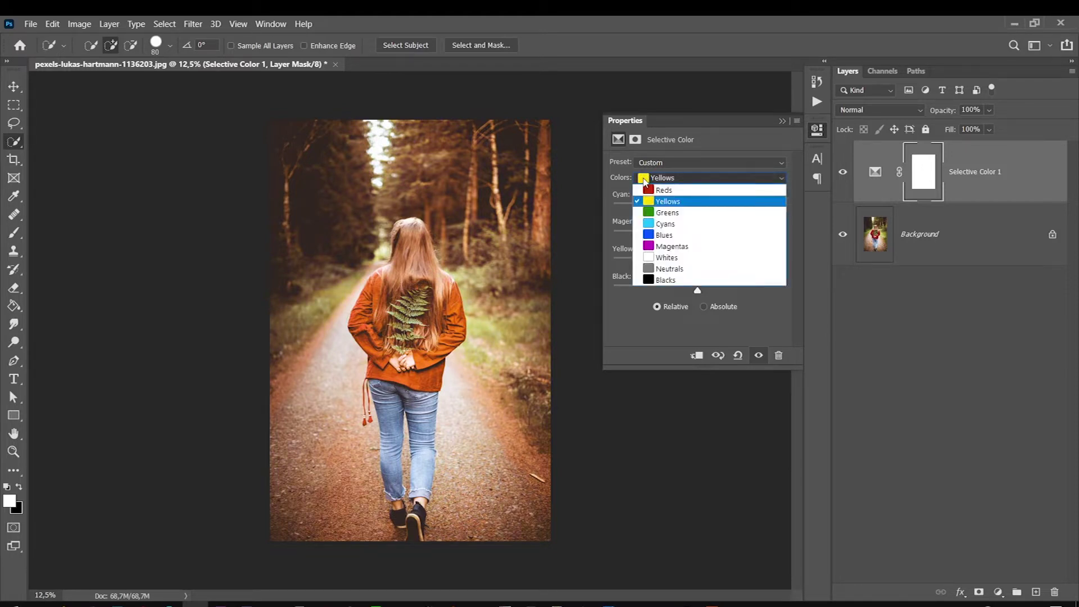
pyautogui.click(672, 213)
pyautogui.moveTo(677, 208); pyautogui.dragTo(616, 210)
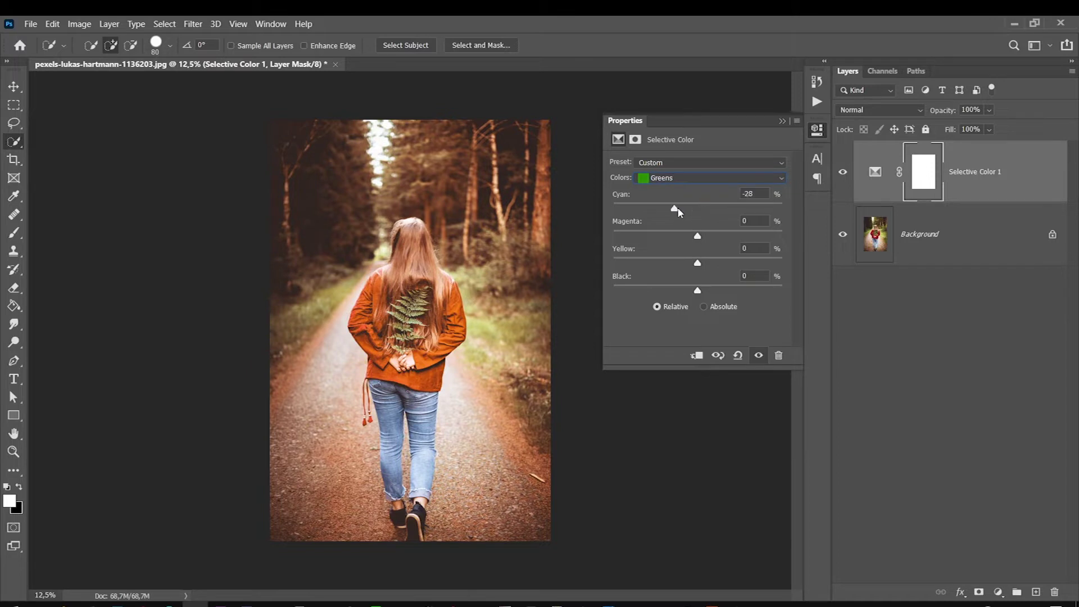
pyautogui.moveTo(698, 235); pyautogui.dragTo(771, 235)
pyautogui.moveTo(698, 264)
pyautogui.mouseDown()
pyautogui.moveTo(713, 261)
pyautogui.moveTo(579, 265)
pyautogui.mouseUp()
pyautogui.moveTo(770, 237); pyautogui.dragTo(798, 235)
pyautogui.moveTo(697, 290); pyautogui.dragTo(784, 290)
# Give the Blacks range a touch more magenta and slightly less yellow.
pyautogui.click(649, 178)
pyautogui.click(652, 274)
pyautogui.click(703, 231)
pyautogui.moveTo(698, 262); pyautogui.dragTo(693, 263)
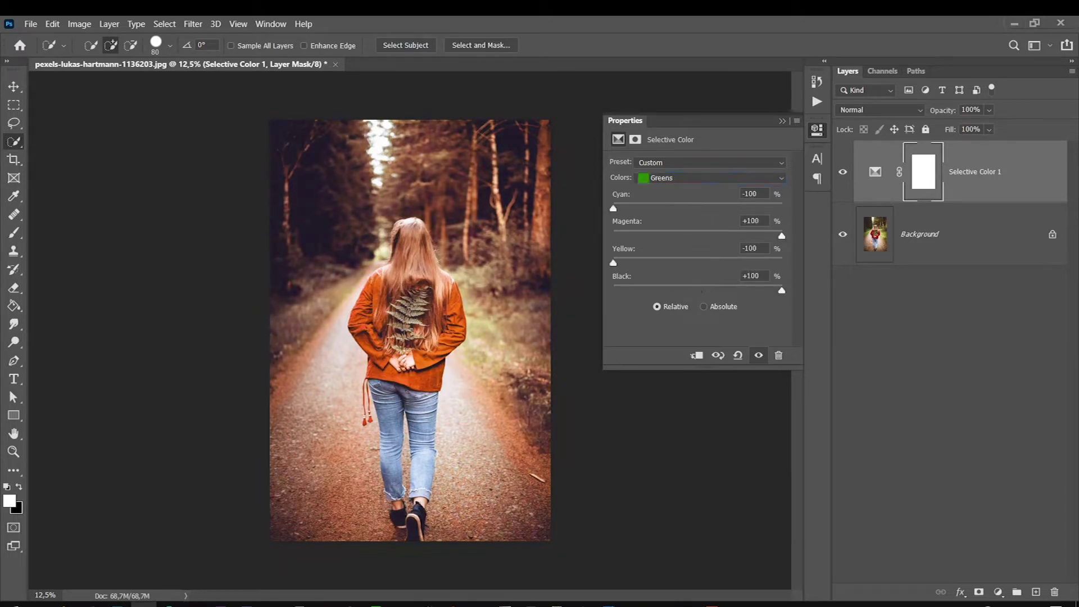
pyautogui.click(998, 592)
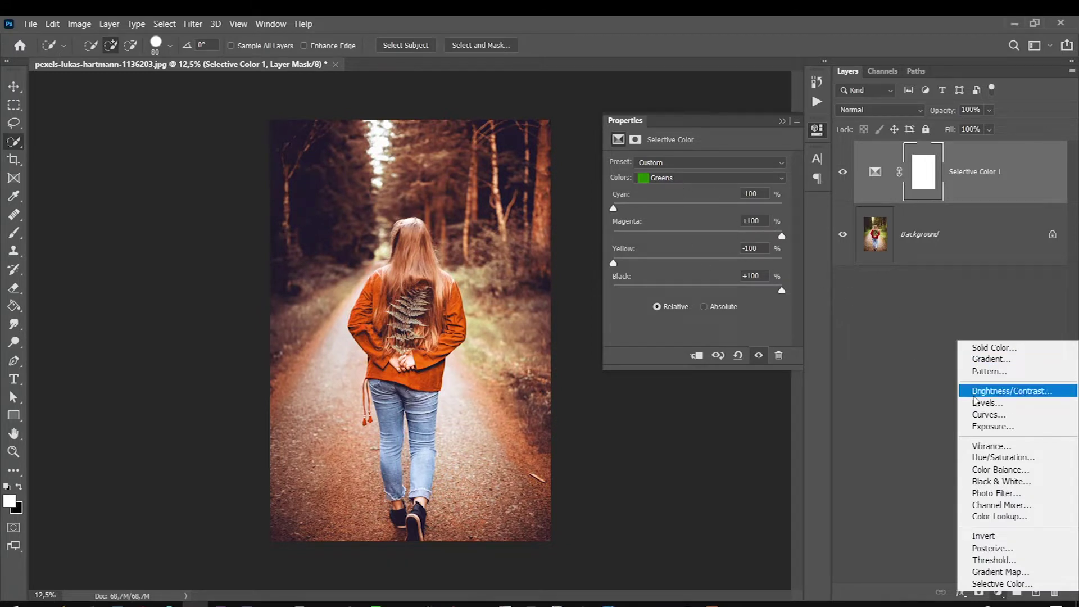
# Add a radial Gradient Fill layer and set its left gradient stop to black.
pyautogui.click(991, 359)
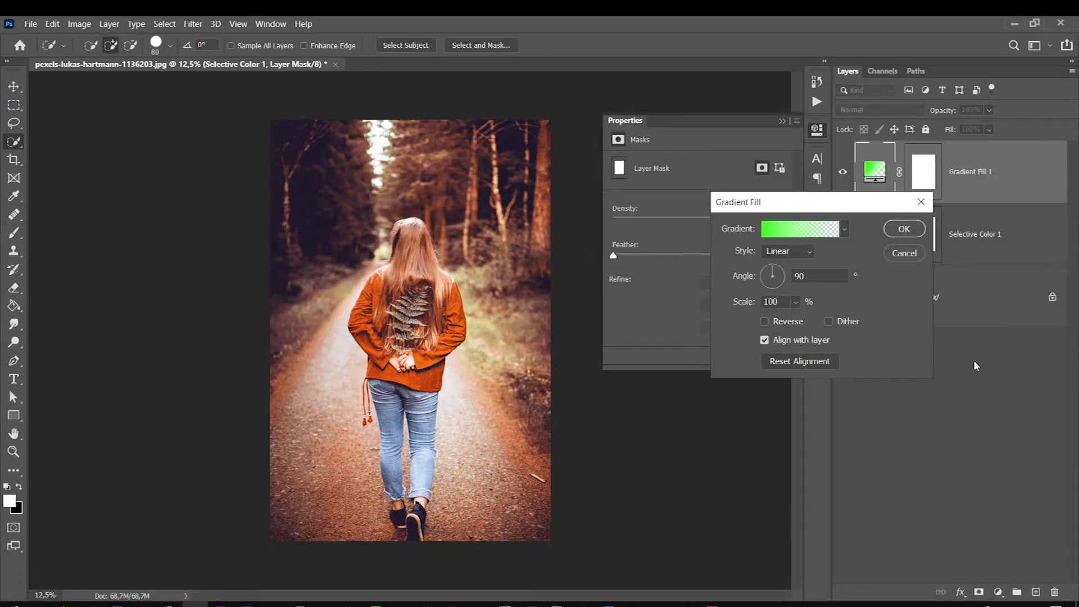
pyautogui.click(787, 250)
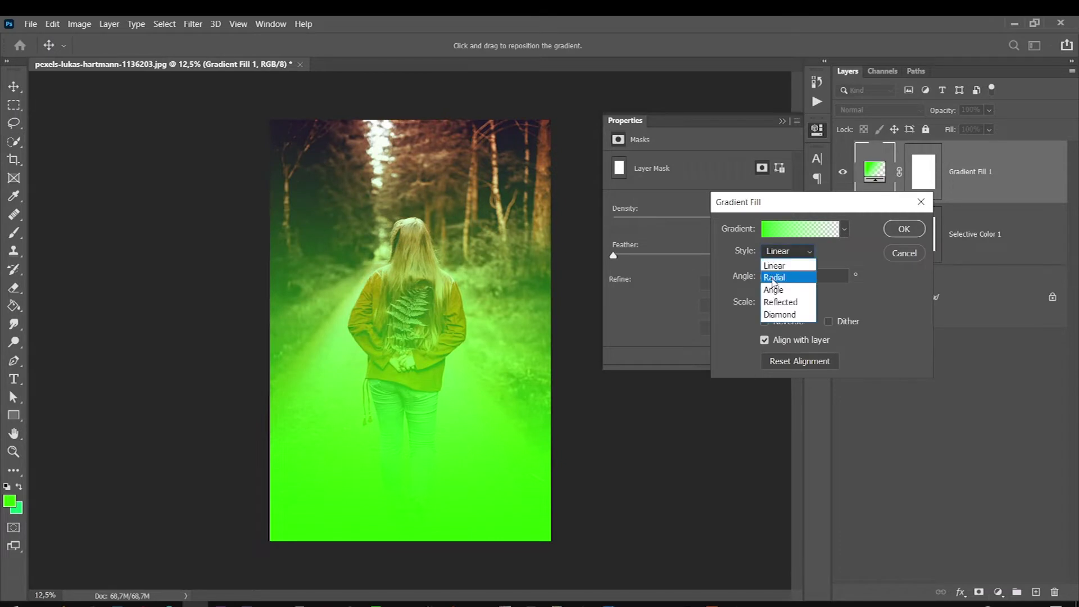
pyautogui.click(784, 231)
pyautogui.click(757, 466)
pyautogui.doubleClick(757, 466)
pyautogui.click(702, 533)
pyautogui.click(1006, 352)
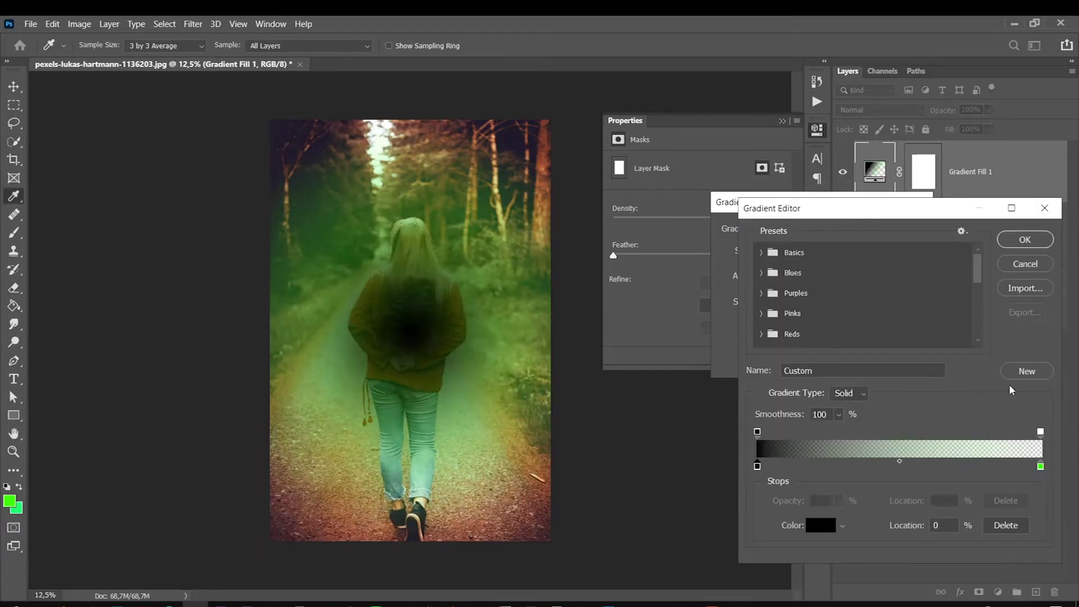
# Make the gradient black-to-transparent, reversed, at 407% scale, and apply it.
pyautogui.moveTo(1041, 467); pyautogui.dragTo(787, 218)
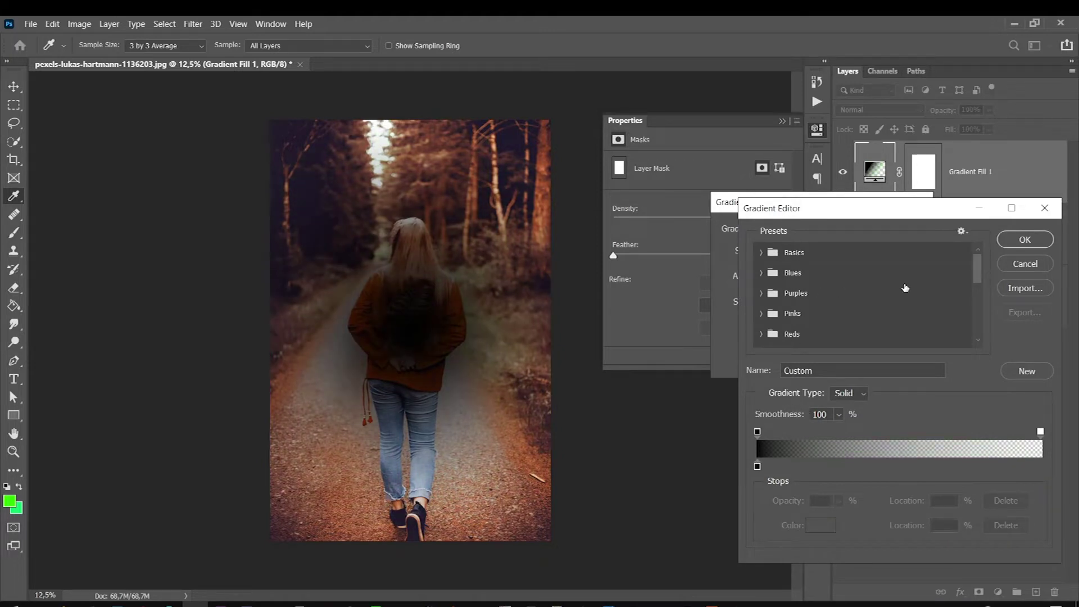
pyautogui.click(1018, 242)
pyautogui.click(764, 322)
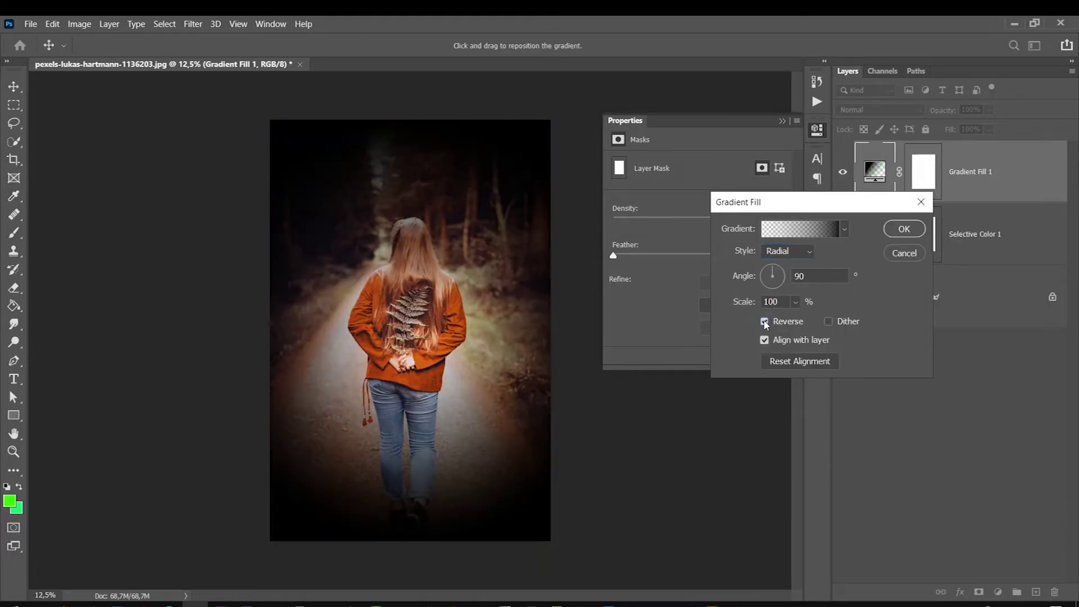
pyautogui.moveTo(795, 302); pyautogui.dragTo(817, 320)
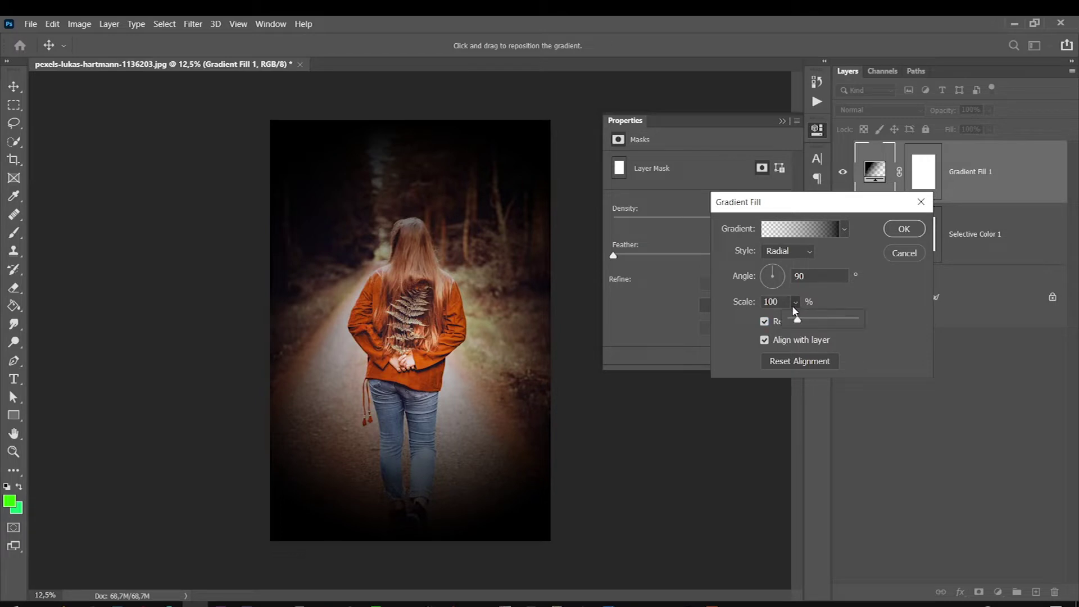
pyautogui.click(899, 228)
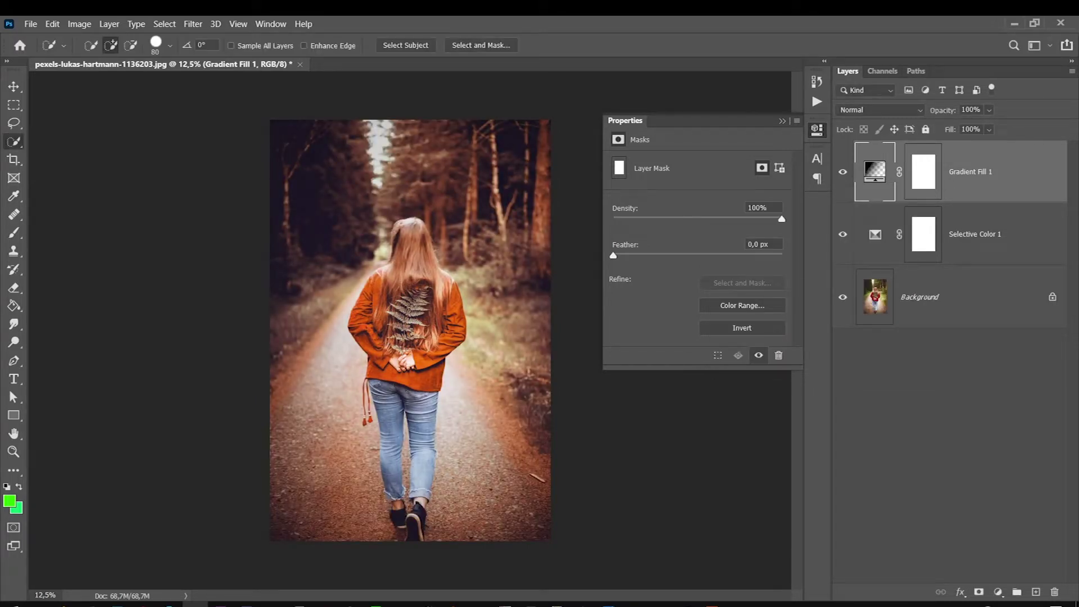
# Add a Curves layer with a lifted black point and an S-curve, then add an empty Layer 1.
pyautogui.click(999, 593)
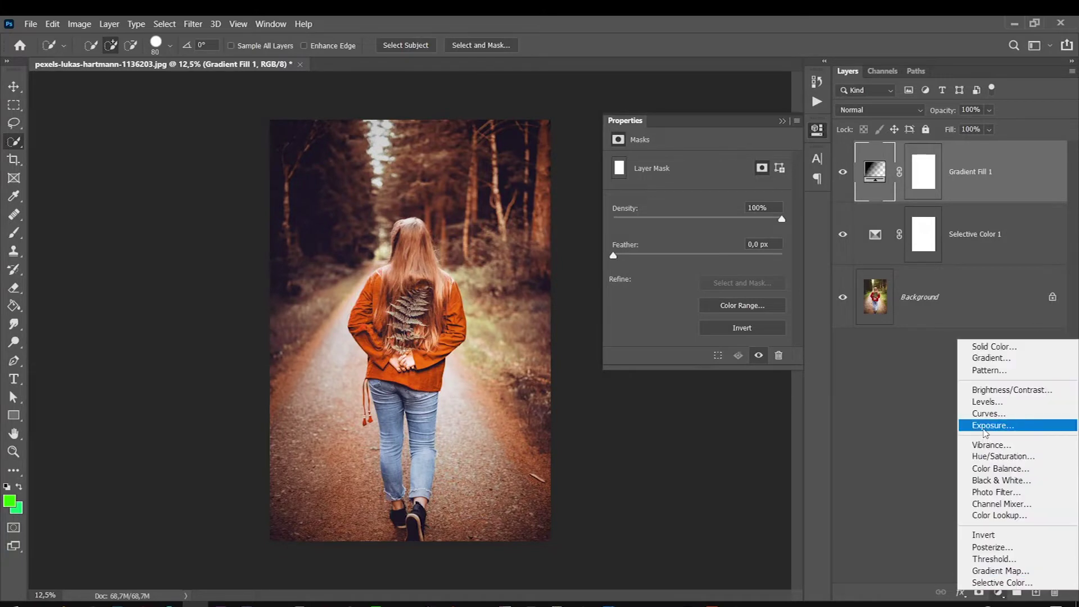
pyautogui.click(983, 414)
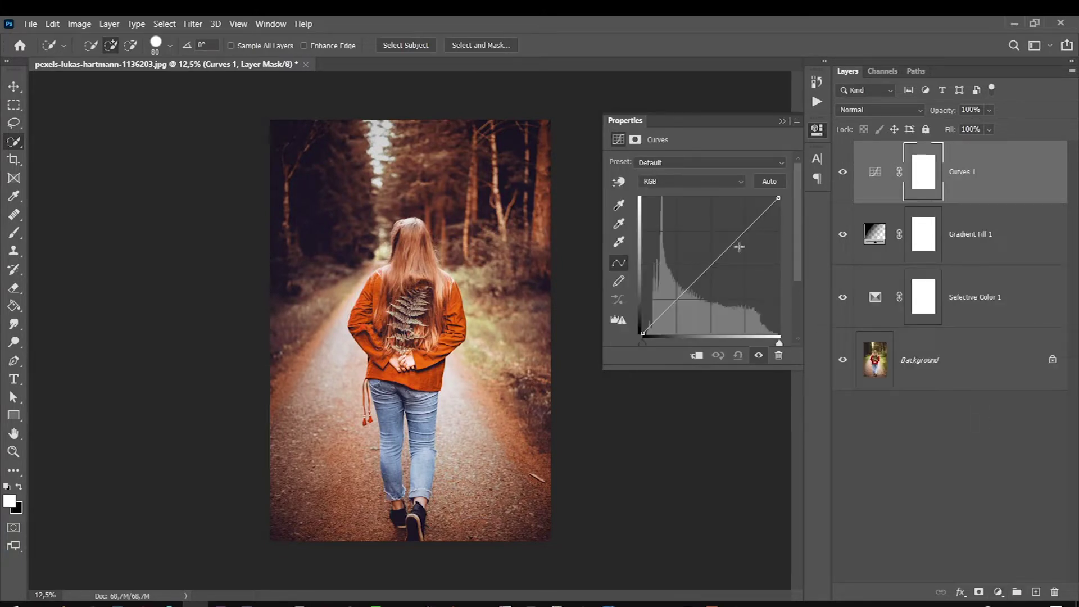
pyautogui.moveTo(643, 332)
pyautogui.mouseDown()
pyautogui.moveTo(643, 315)
pyautogui.moveTo(710, 264)
pyautogui.mouseUp()
pyautogui.click(705, 266)
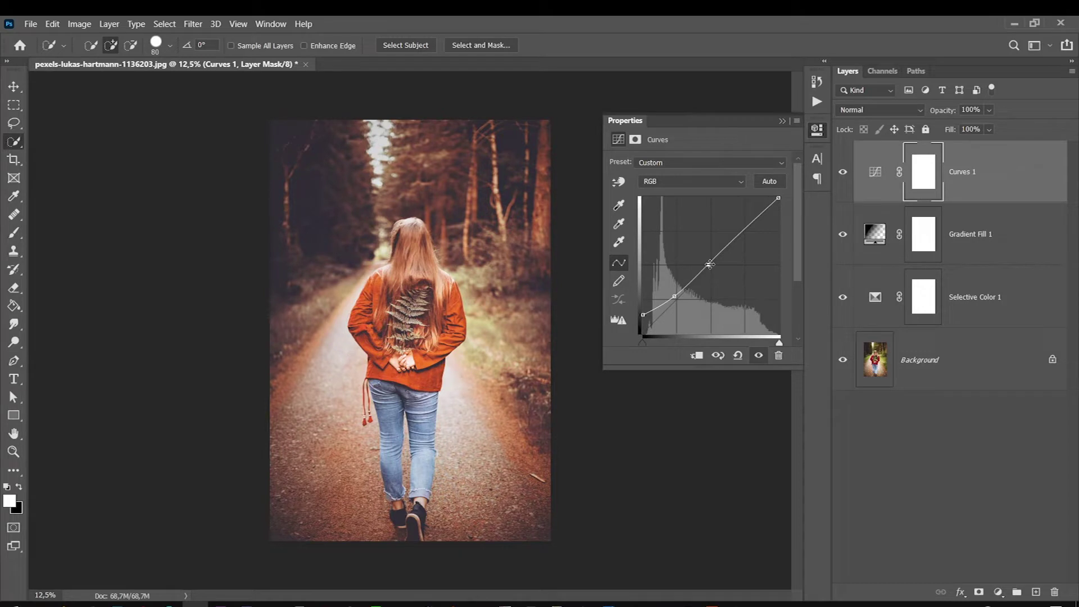
pyautogui.click(1035, 592)
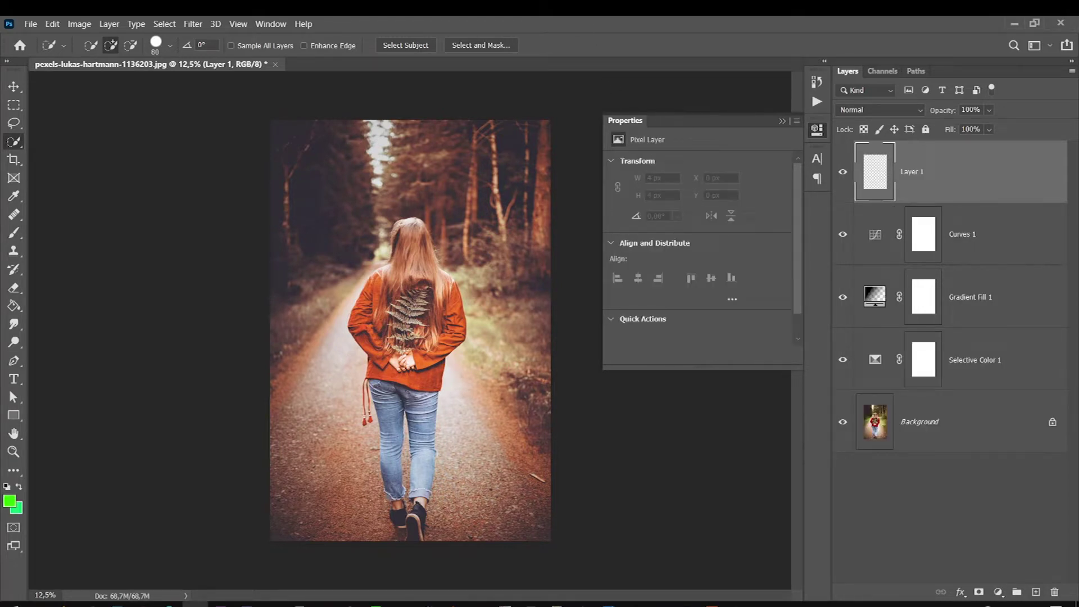
# Use Apply Image to stamp all visible layers into Layer 1.
pyautogui.click(79, 24)
pyautogui.moveTo(136, 24)
pyautogui.press('Escape')
pyautogui.click(79, 23)
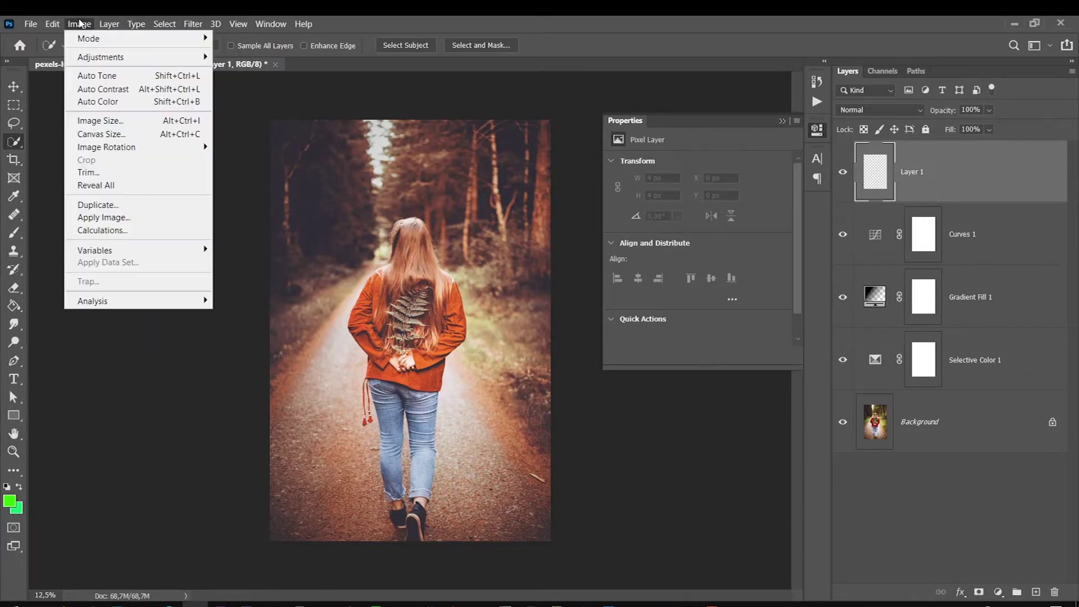
pyautogui.click(94, 217)
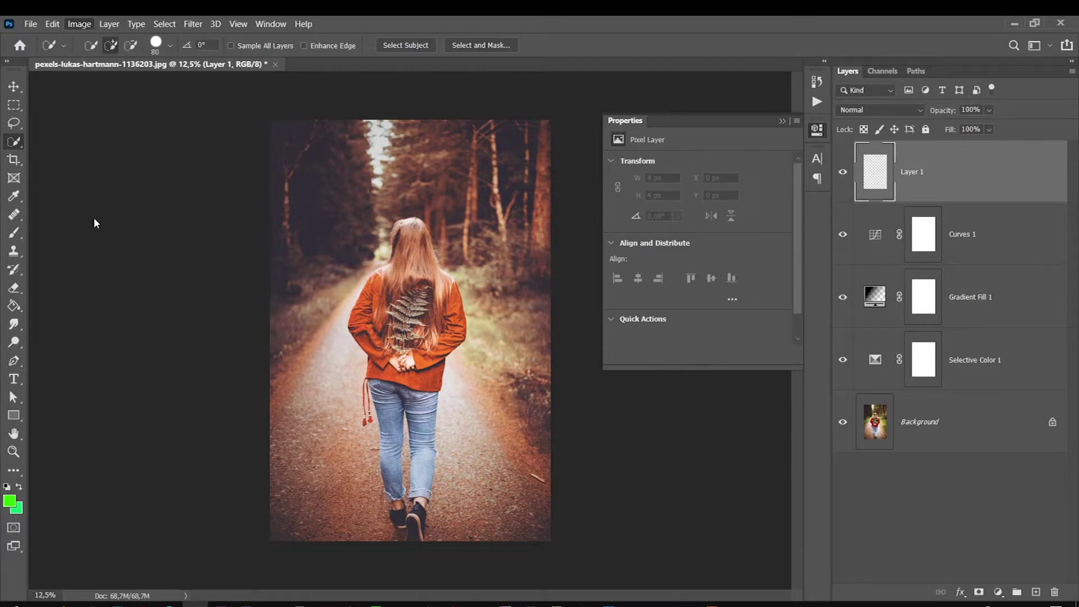
pyautogui.click(809, 170)
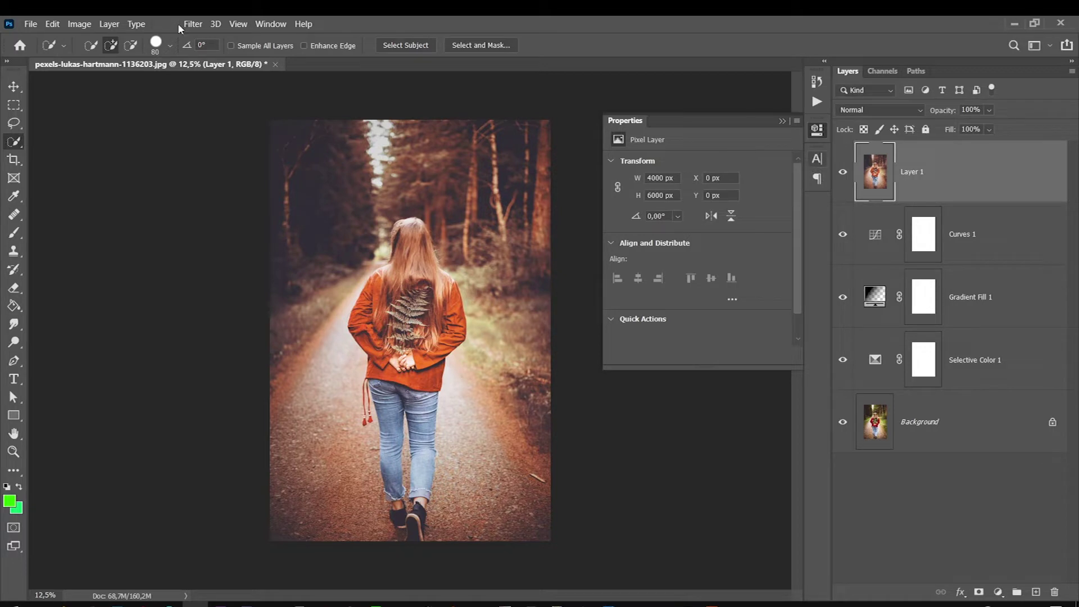
# Convert Layer 1 for Smart Filters.
pyautogui.click(192, 24)
pyautogui.click(242, 53)
pyautogui.click(192, 23)
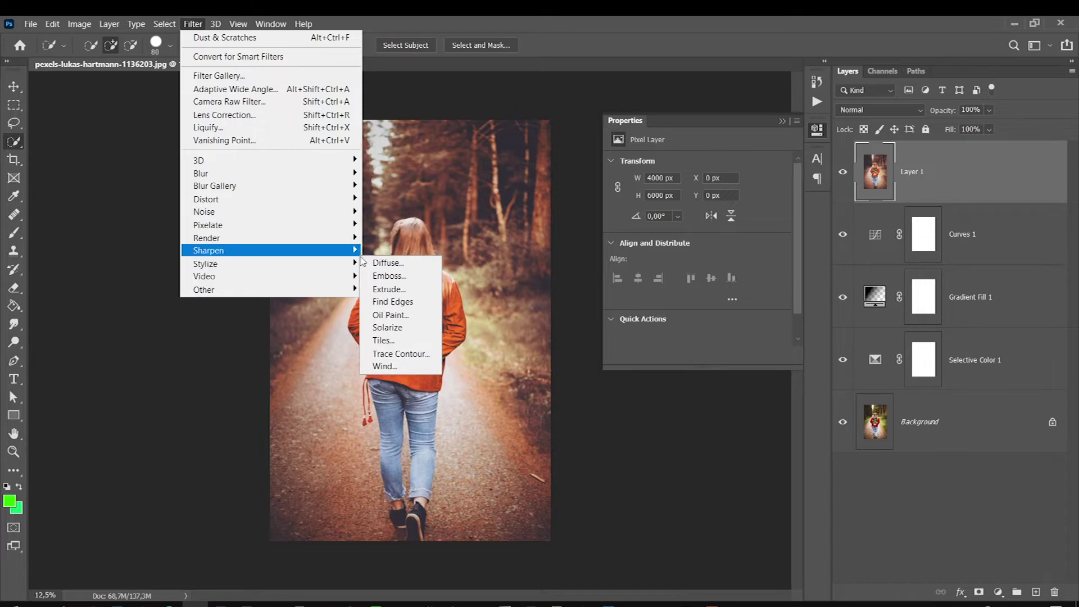
# In Oil Paint, try Stylization 10, Cleanliness 10 and Bristle Detail 0.
pyautogui.click(390, 315)
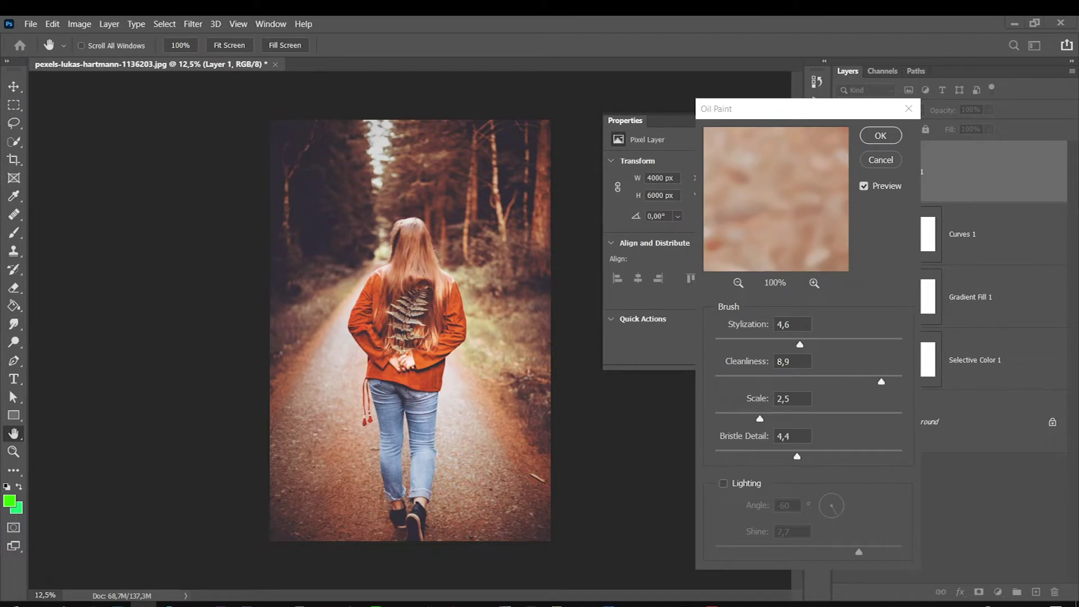
pyautogui.click(760, 322)
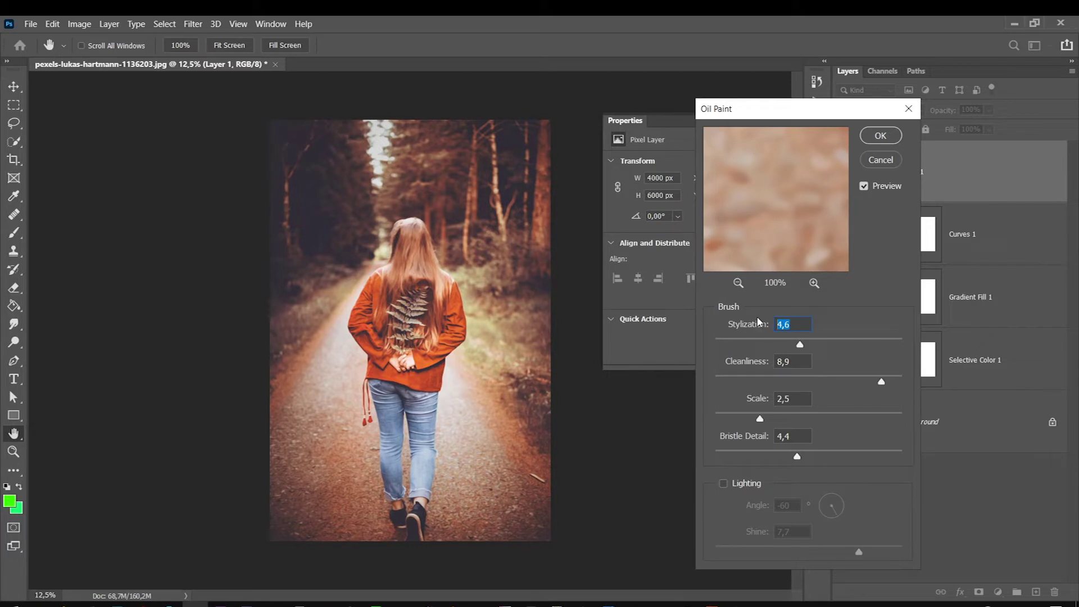
pyautogui.write('10')
pyautogui.click(751, 361)
pyautogui.write('10')
pyautogui.click(753, 400)
pyautogui.click(752, 436)
pyautogui.write('0')
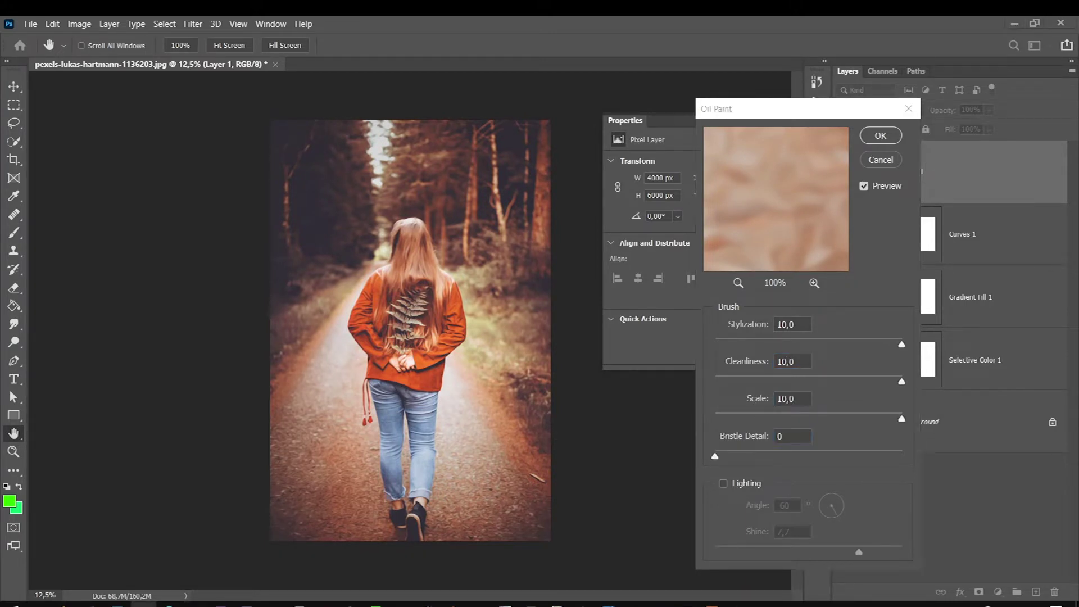
# Reset the Oil Paint settings, preview at 33% on the jacket and hair, and apply the effect.
pyautogui.keyDown('alt'); pyautogui.click(881, 159); pyautogui.keyUp('alt')
pyautogui.click(738, 283)
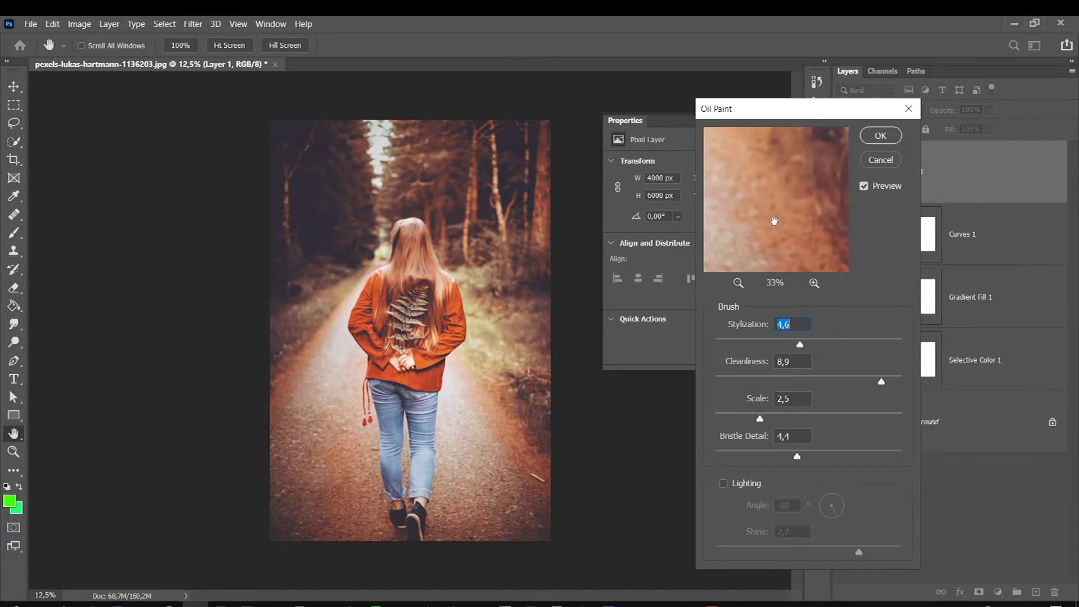
pyautogui.moveTo(774, 221); pyautogui.dragTo(767, 227)
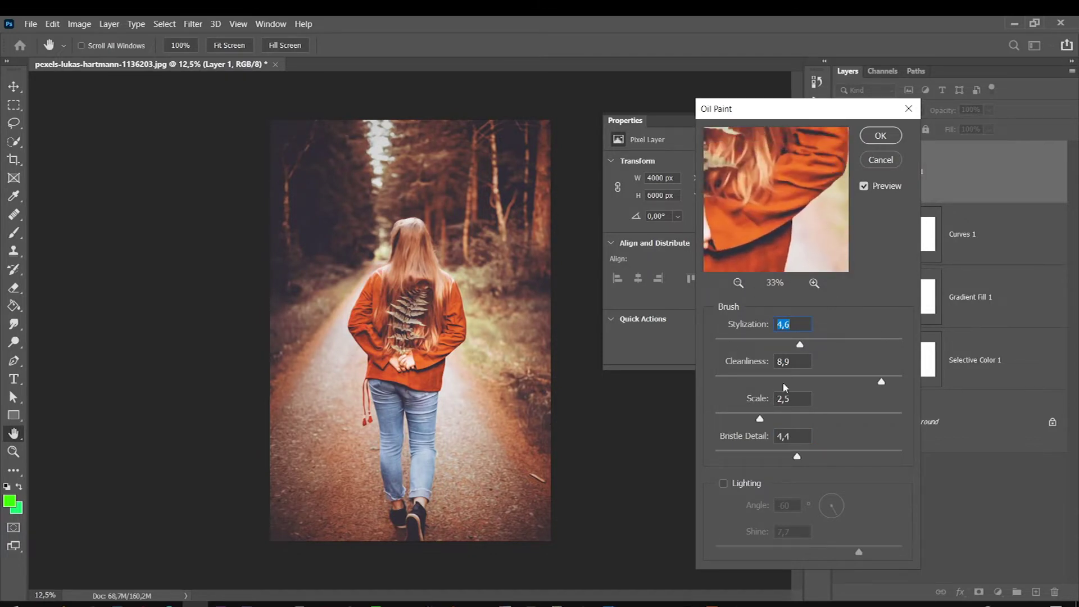
pyautogui.click(879, 136)
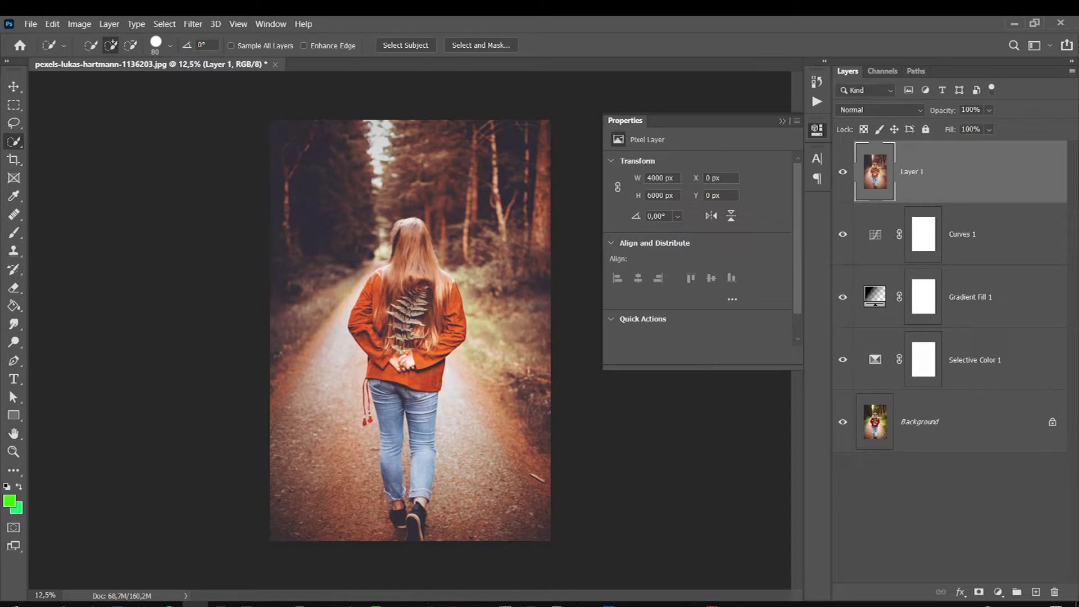
# Mask Layer 1 by painting black over the fern and the girl's legs.
pyautogui.click(978, 592)
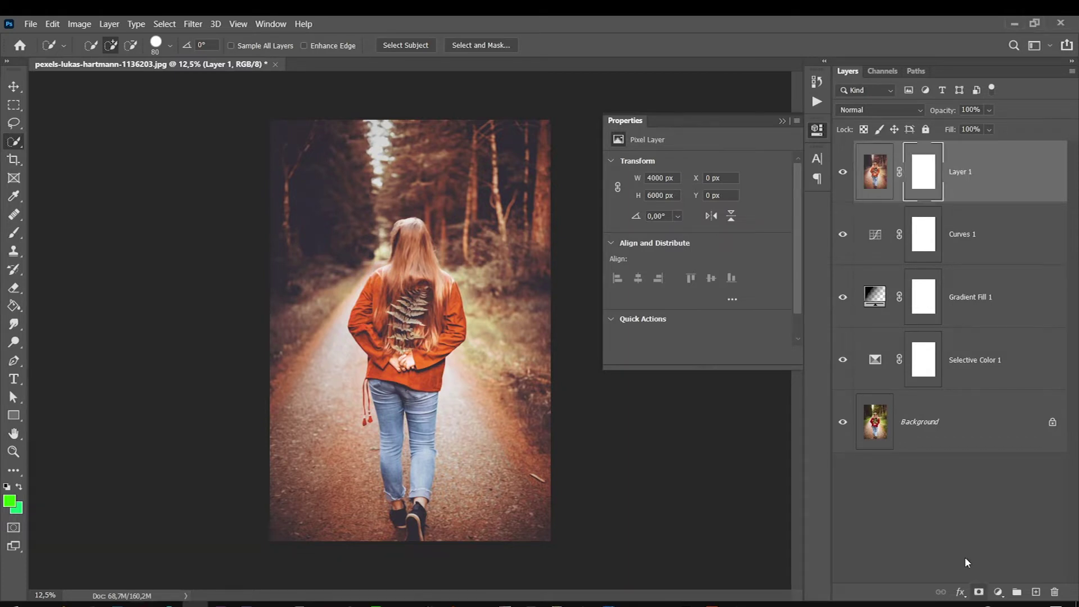
pyautogui.press('b')
pyautogui.click(19, 486)
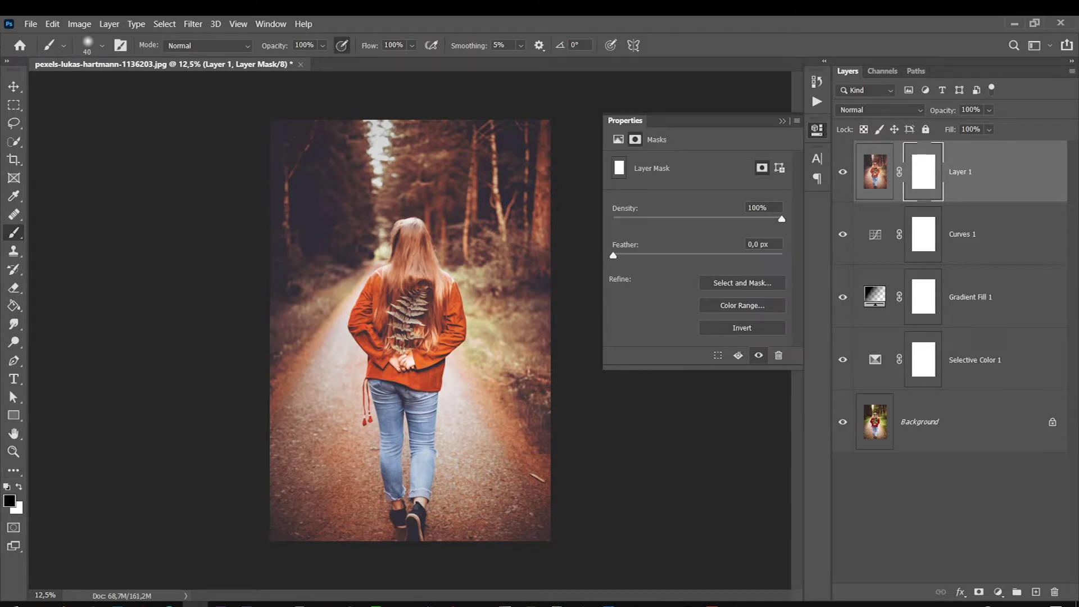
pyautogui.moveTo(405, 269); pyautogui.dragTo(398, 355)
pyautogui.press('[')
pyautogui.press(']')
pyautogui.moveTo(391, 424); pyautogui.dragTo(416, 472)
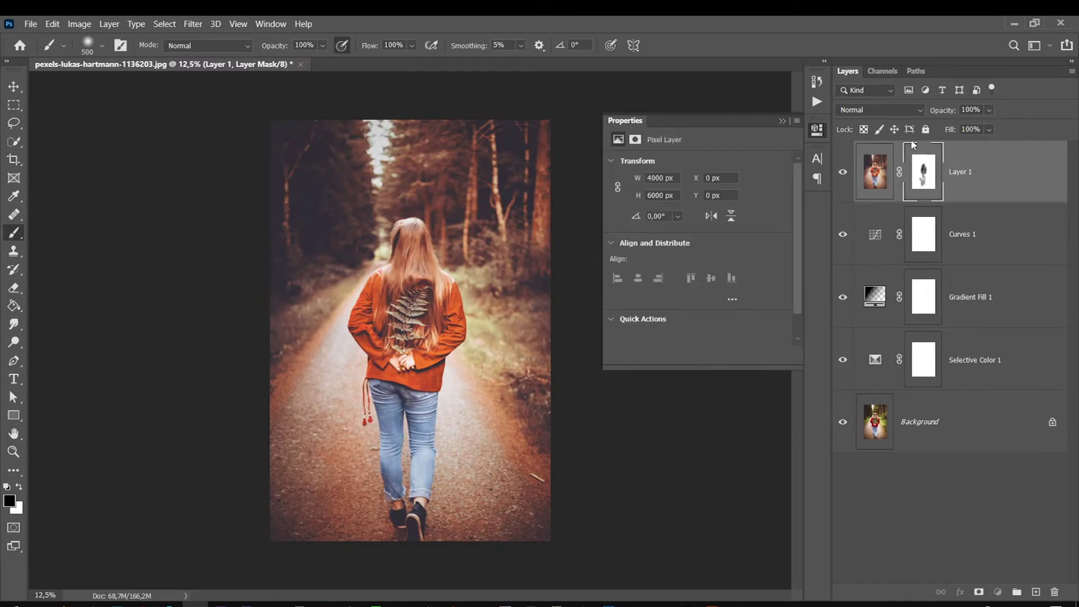
# Set Layer 1's opacity to 75%.
pyautogui.moveTo(988, 129); pyautogui.dragTo(988, 130)
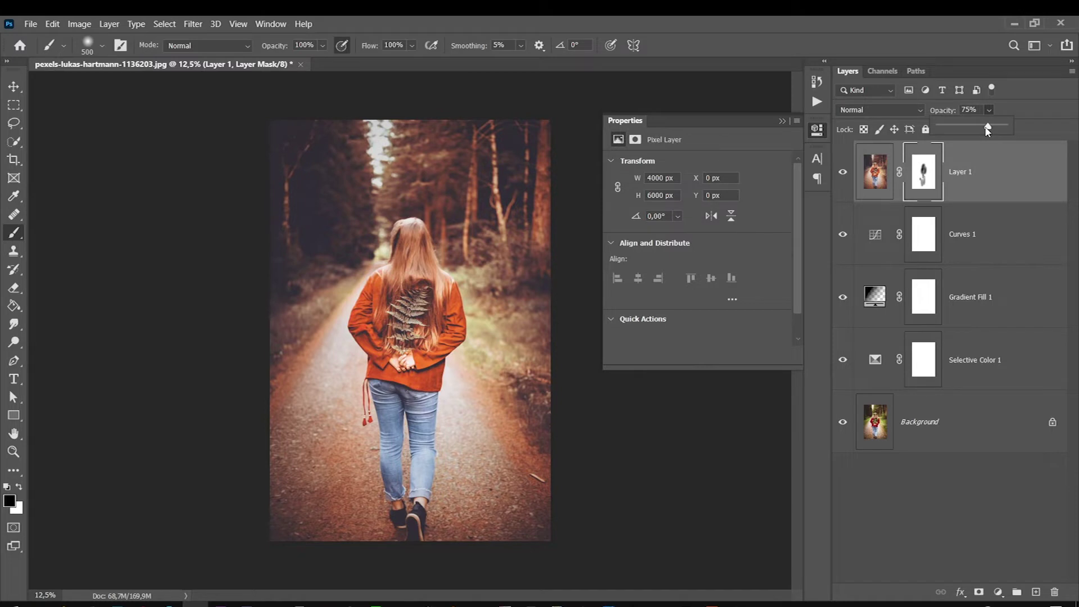
pyautogui.press('Return')
pyautogui.click(999, 591)
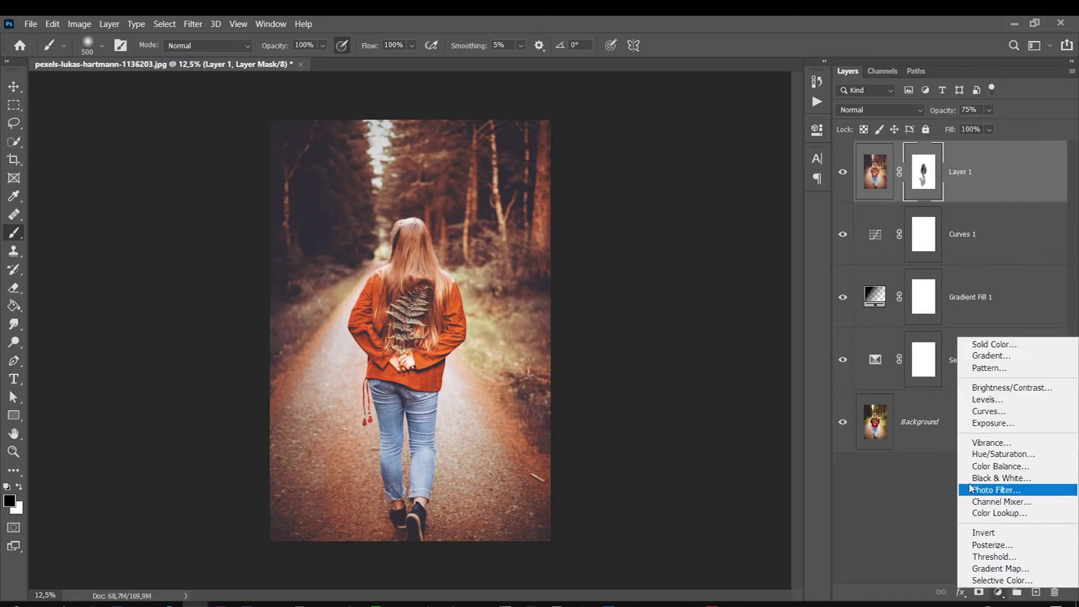
# Add a Curves layer and, on the Blue channel, raise the black point and lower the white point.
pyautogui.click(973, 416)
pyautogui.click(691, 181)
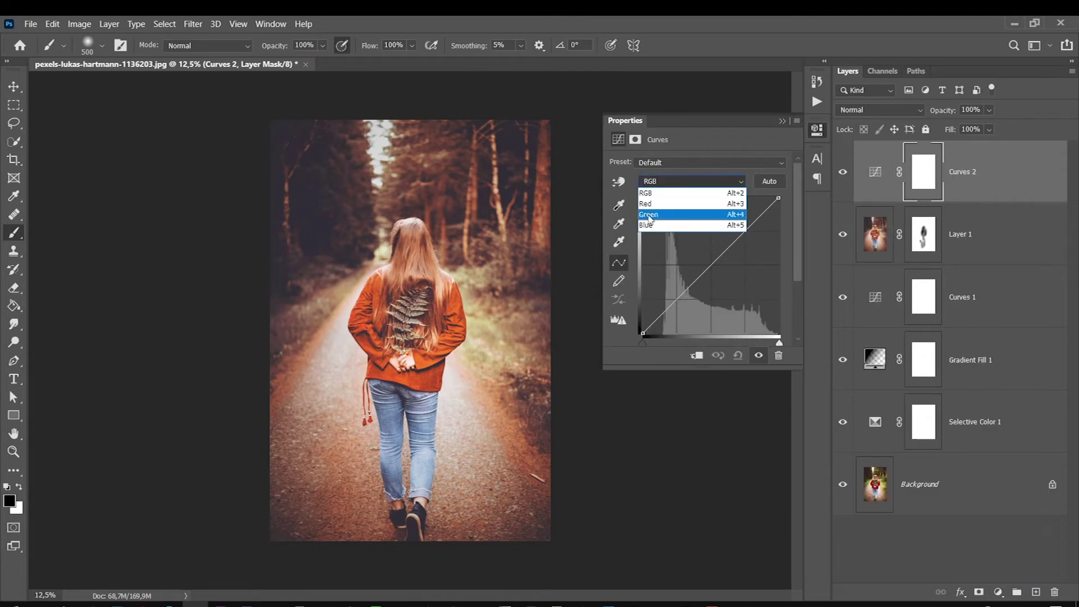
pyautogui.click(652, 223)
pyautogui.moveTo(641, 335); pyautogui.dragTo(643, 326)
pyautogui.moveTo(778, 202); pyautogui.dragTo(782, 213)
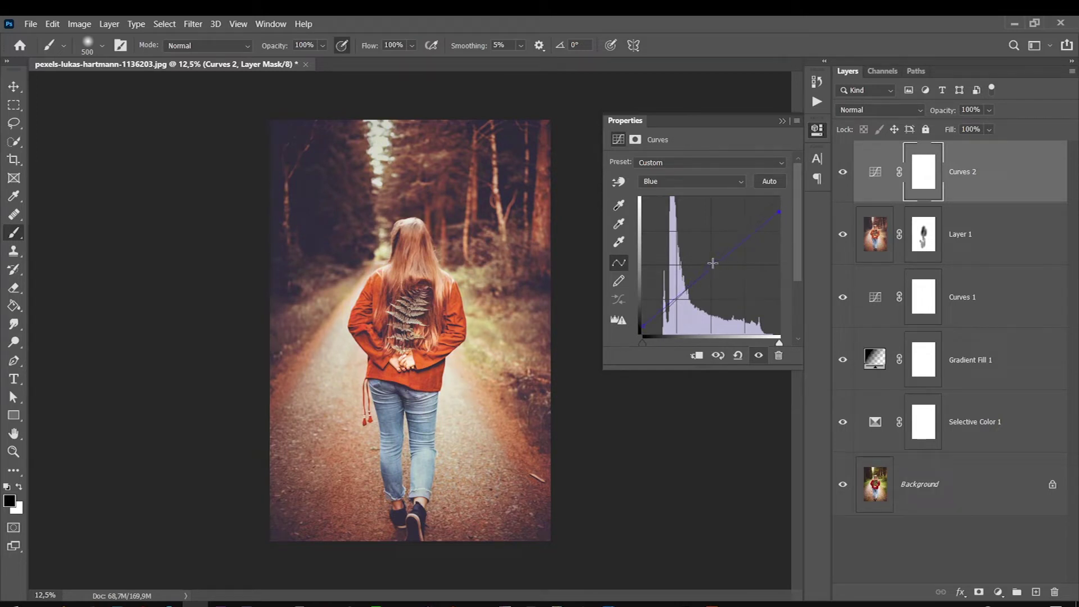
# Bend the Blue curve with two points for purple shadows and yellowish highlights.
pyautogui.click(734, 248)
pyautogui.moveTo(734, 247); pyautogui.dragTo(735, 262)
pyautogui.moveTo(687, 287); pyautogui.dragTo(678, 278)
pyautogui.moveTo(677, 278); pyautogui.dragTo(688, 300)
pyautogui.moveTo(735, 262)
pyautogui.mouseDown()
pyautogui.moveTo(715, 253)
pyautogui.moveTo(719, 266)
pyautogui.mouseUp()
pyautogui.moveTo(688, 300); pyautogui.dragTo(676, 286)
pyautogui.click(649, 183)
pyautogui.click(932, 179)
pyautogui.click(998, 591)
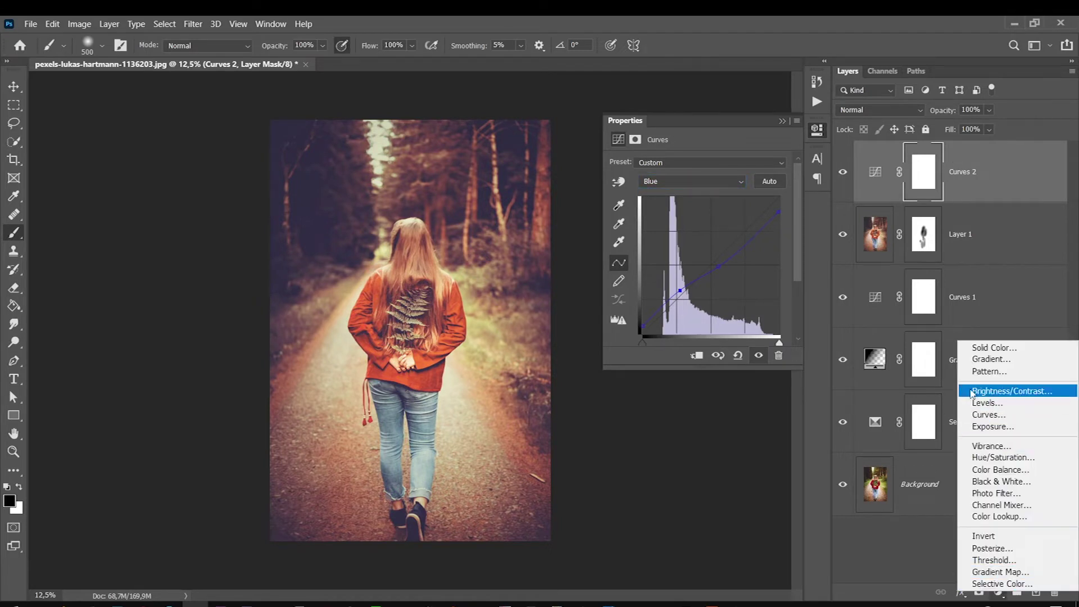
# Add a Hue/Saturation layer with Reds saturation −30 and Yellows saturation +18.
pyautogui.click(971, 455)
pyautogui.click(618, 181)
pyautogui.moveTo(541, 200); pyautogui.dragTo(515, 201)
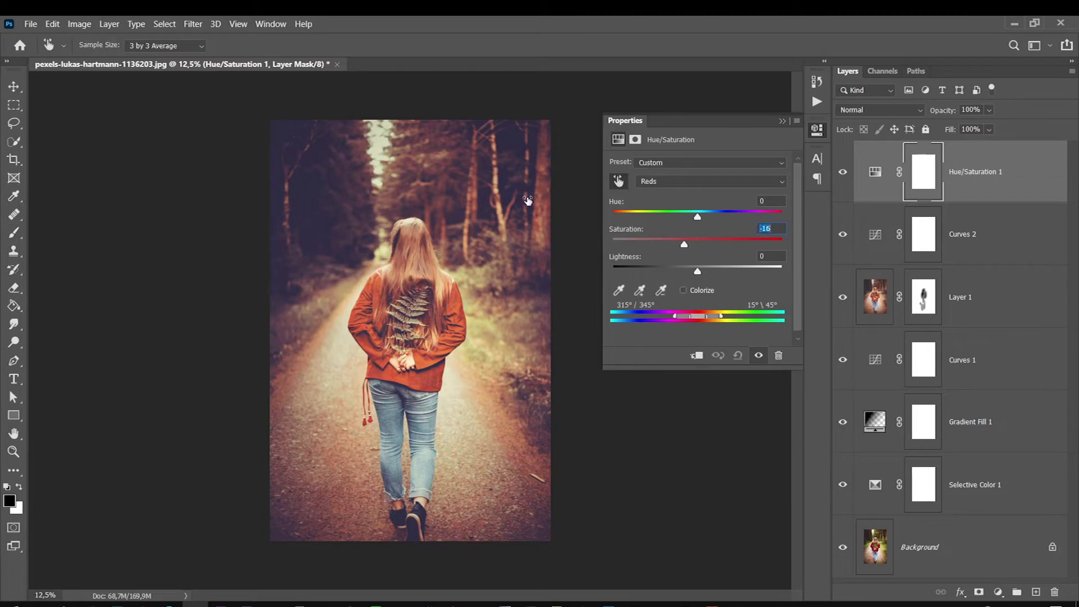
pyautogui.moveTo(659, 245); pyautogui.dragTo(673, 248)
pyautogui.moveTo(491, 333); pyautogui.dragTo(505, 329)
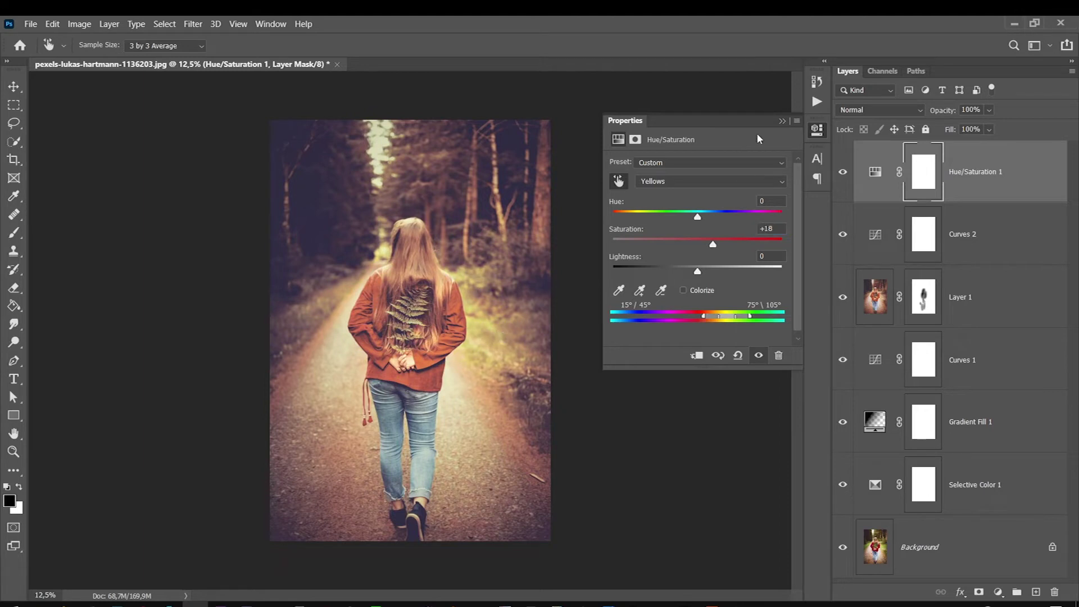
pyautogui.click(781, 120)
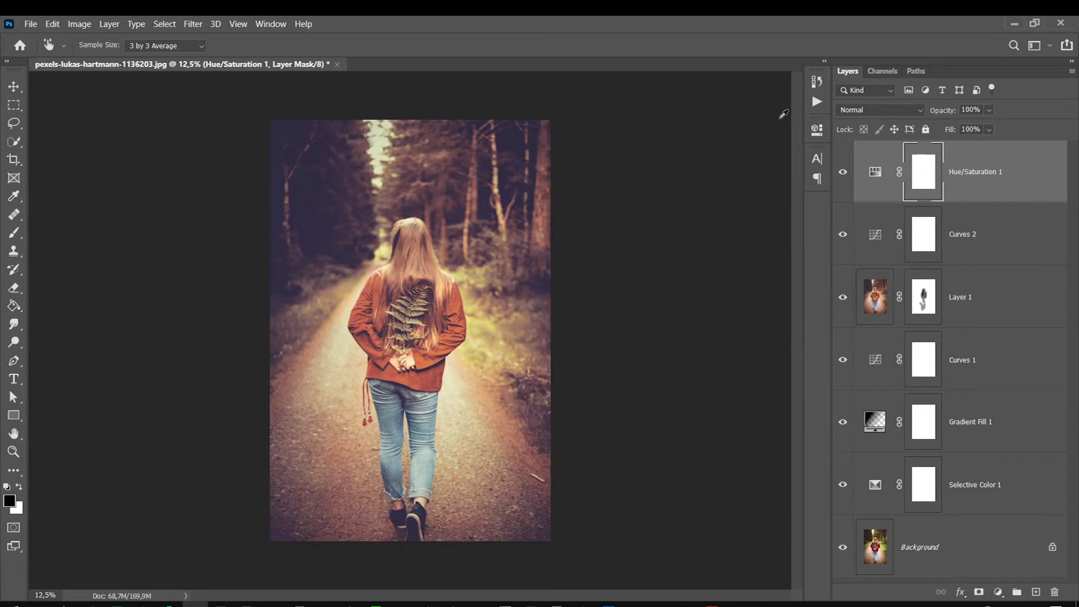
pyautogui.click(997, 592)
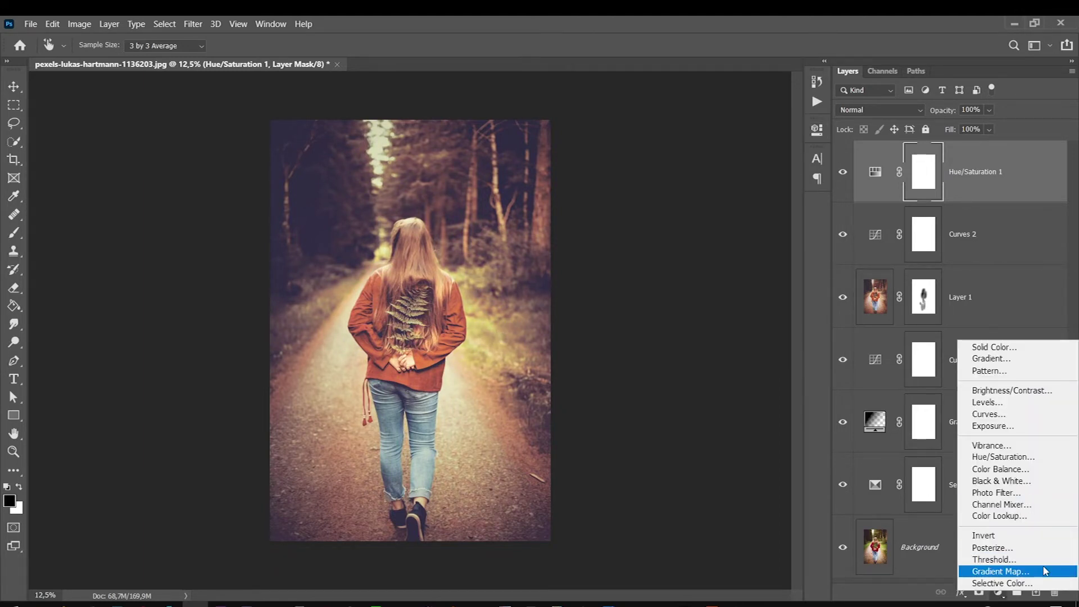
# Add a Color Lookup adjustment layer using the DropBlues.3DL look.
pyautogui.click(1000, 515)
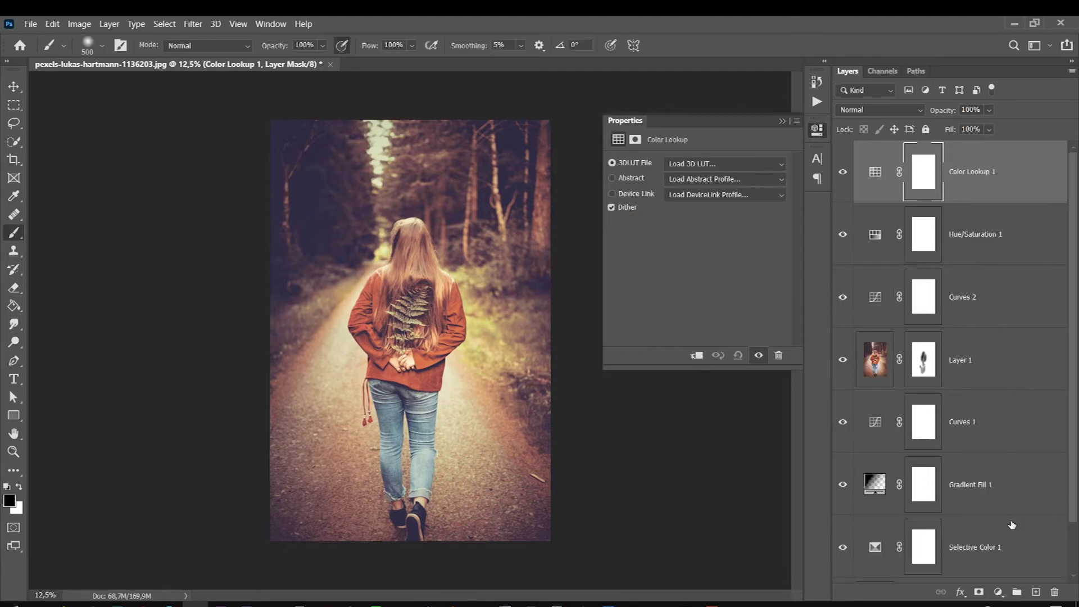
pyautogui.click(725, 164)
pyautogui.click(702, 294)
pyautogui.click(725, 163)
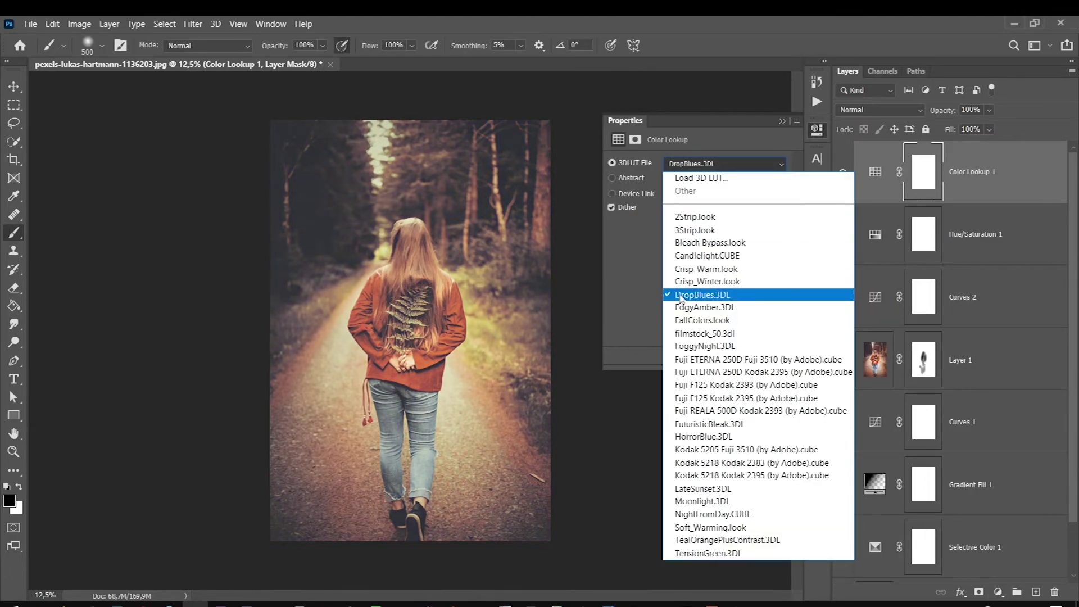
pyautogui.click(681, 295)
# Toggle the lookup to compare, then add a Brightness/Contrast adjustment above it.
pyautogui.click(843, 174)
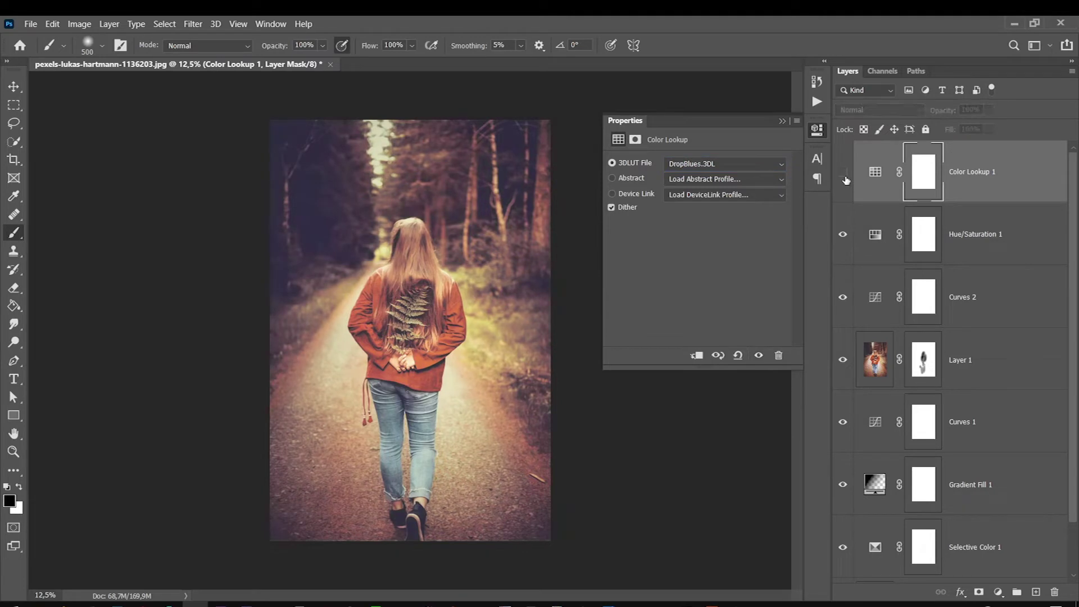
pyautogui.click(843, 172)
pyautogui.click(843, 173)
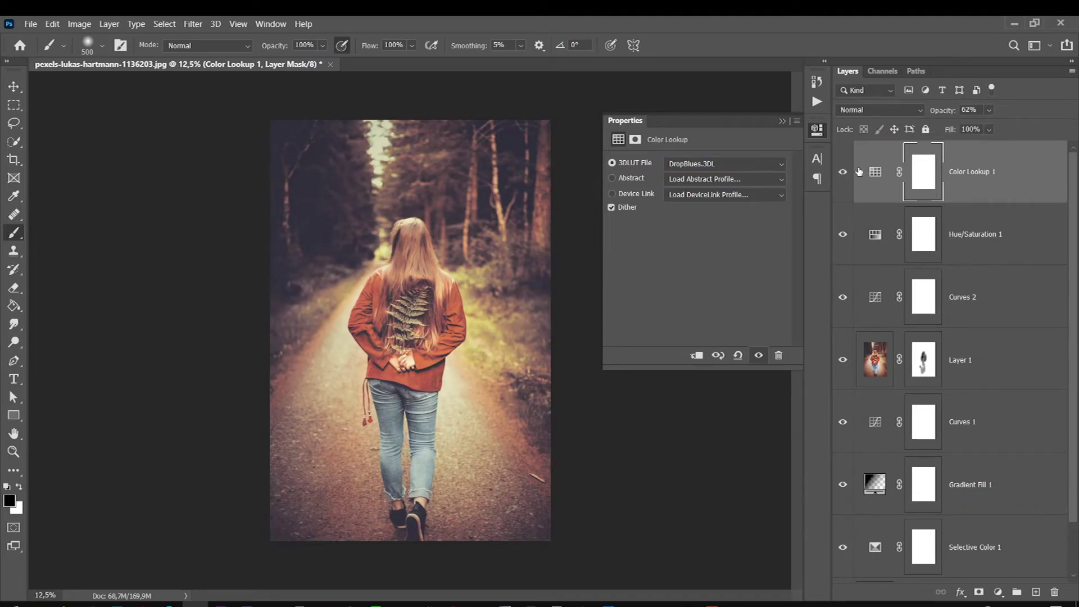
pyautogui.click(998, 592)
pyautogui.press('Escape')
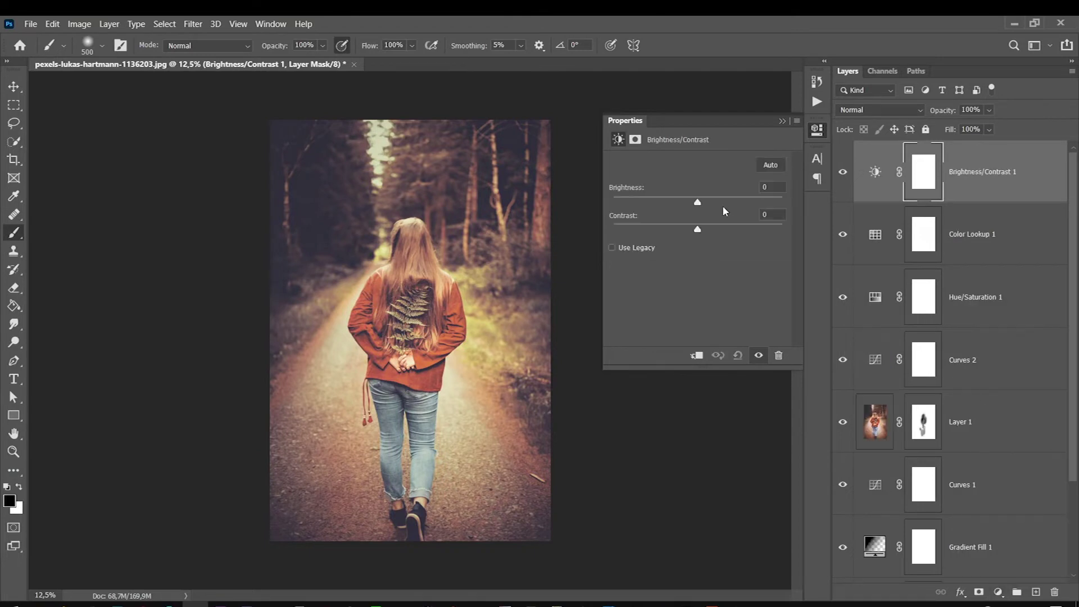
# Set contrast to 17 and prepare a 42% opacity, size 1400 brush on its mask.
pyautogui.moveTo(701, 230)
pyautogui.mouseDown()
pyautogui.moveTo(720, 231)
pyautogui.moveTo(699, 203)
pyautogui.moveTo(742, 229)
pyautogui.moveTo(719, 230)
pyautogui.moveTo(706, 203)
pyautogui.mouseUp()
pyautogui.click(921, 173)
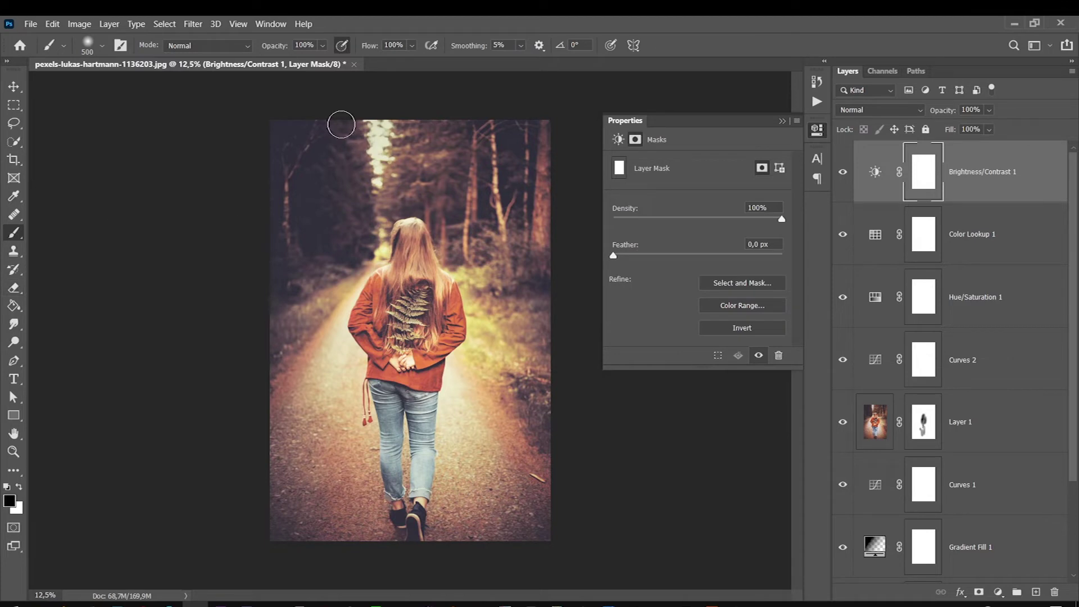
pyautogui.click(322, 46)
pyautogui.moveTo(313, 60); pyautogui.dragTo(299, 60)
pyautogui.press(']')
pyautogui.press(']')
pyautogui.press(']')
# Paint black on the mask over the photo's centre to soften the contrast boost.
pyautogui.moveTo(365, 256); pyautogui.dragTo(364, 298)
pyautogui.press('[')
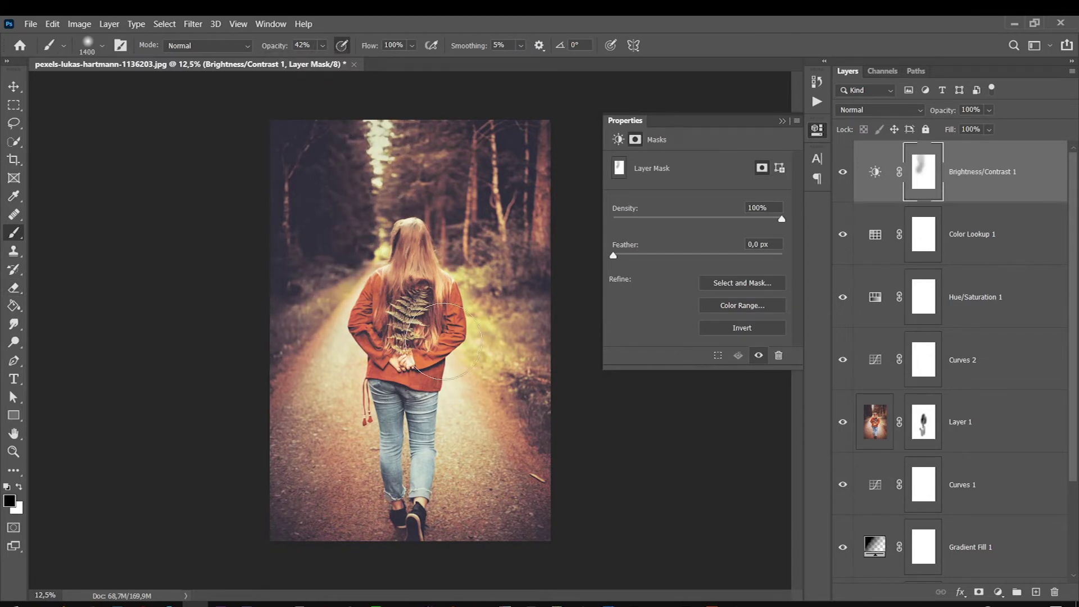
pyautogui.moveTo(405, 393); pyautogui.dragTo(357, 402)
pyautogui.press(']')
pyautogui.moveTo(381, 296)
pyautogui.mouseDown()
pyautogui.moveTo(387, 366)
pyautogui.moveTo(452, 205)
pyautogui.mouseUp()
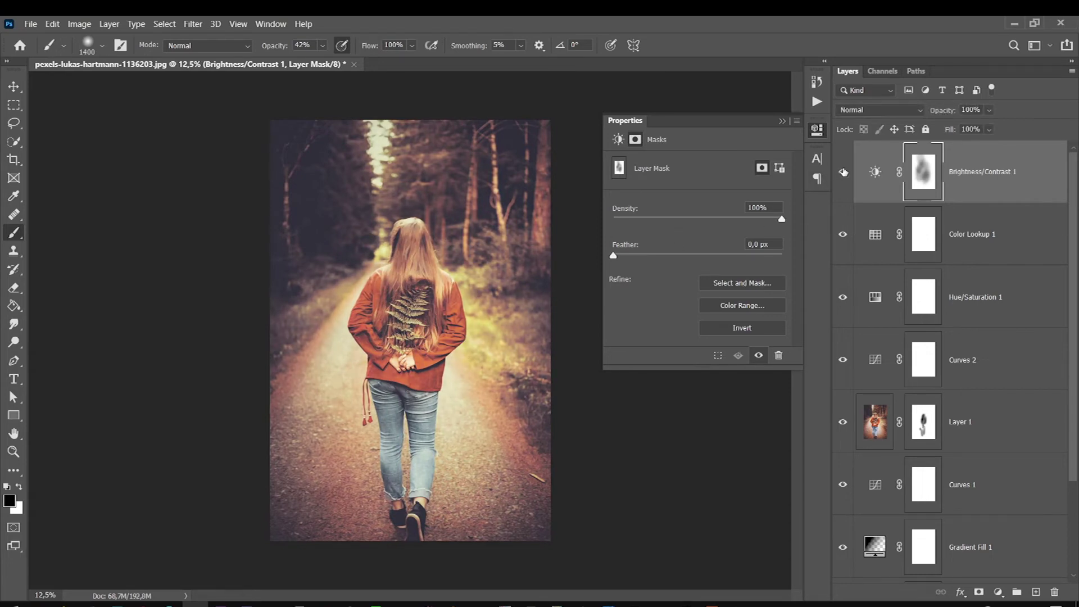
pyautogui.click(818, 130)
pyautogui.moveTo(1074, 178)
pyautogui.mouseDown()
pyautogui.moveTo(1060, 205)
pyautogui.moveTo(1077, 362)
pyautogui.mouseUp()
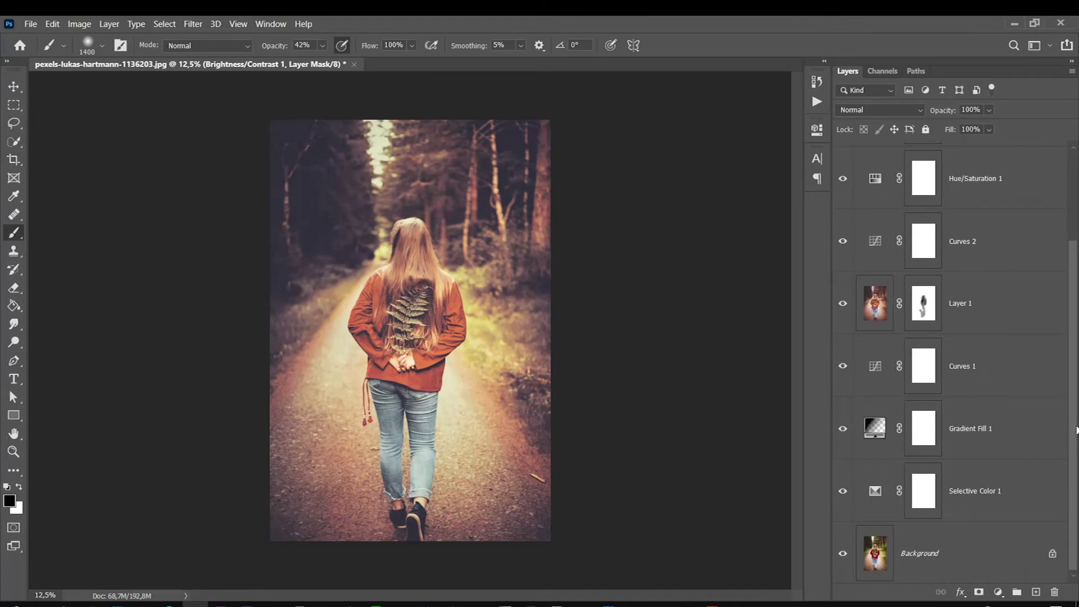
pyautogui.moveTo(1077, 430); pyautogui.dragTo(1077, 334)
pyautogui.scroll(-2, 1067, 176)
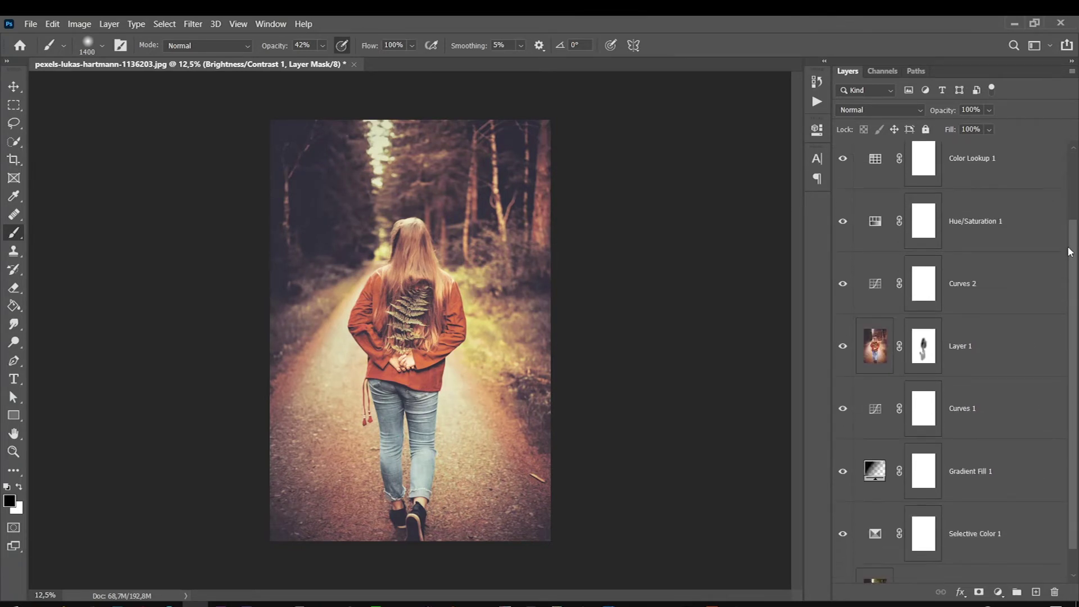
# Group all the grading layers above Background into Group 1.
pyautogui.scroll(-1, 989, 393)
pyautogui.keyDown('shift'); pyautogui.click(973, 480); pyautogui.keyUp('shift')
pyautogui.hotkey('ctrl', 'g')
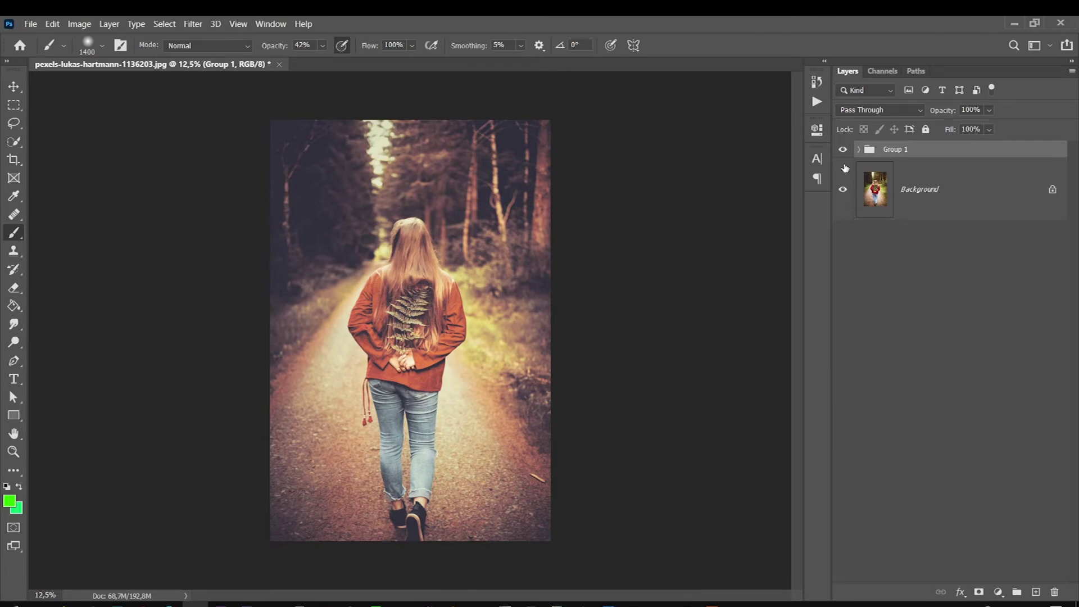
# Compare Group 1 against the original, leave it hidden, and select the Background layer.
pyautogui.click(843, 151)
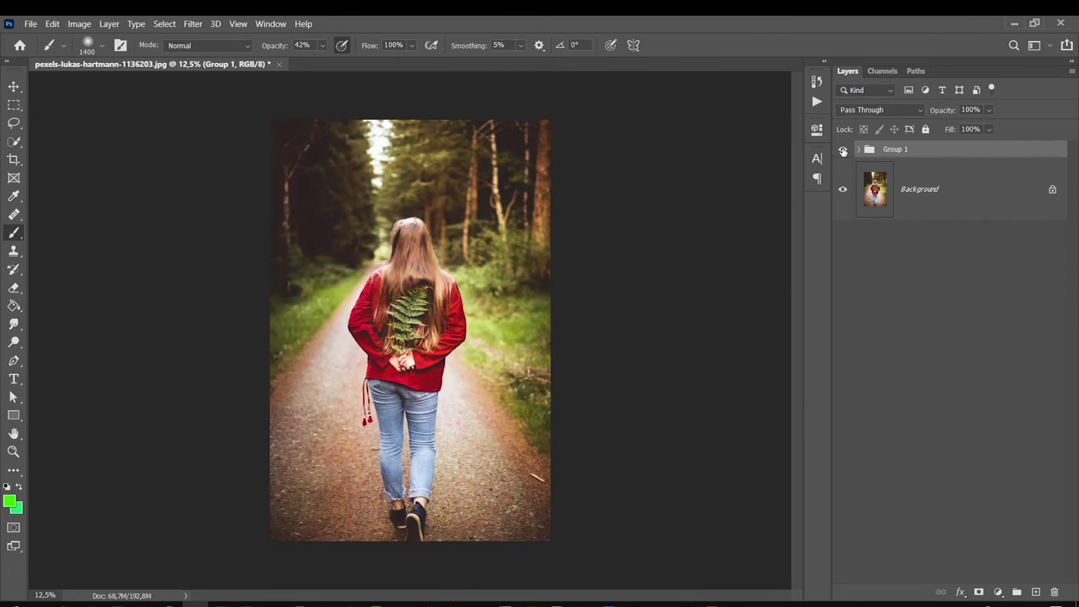
pyautogui.click(843, 150)
pyautogui.click(843, 151)
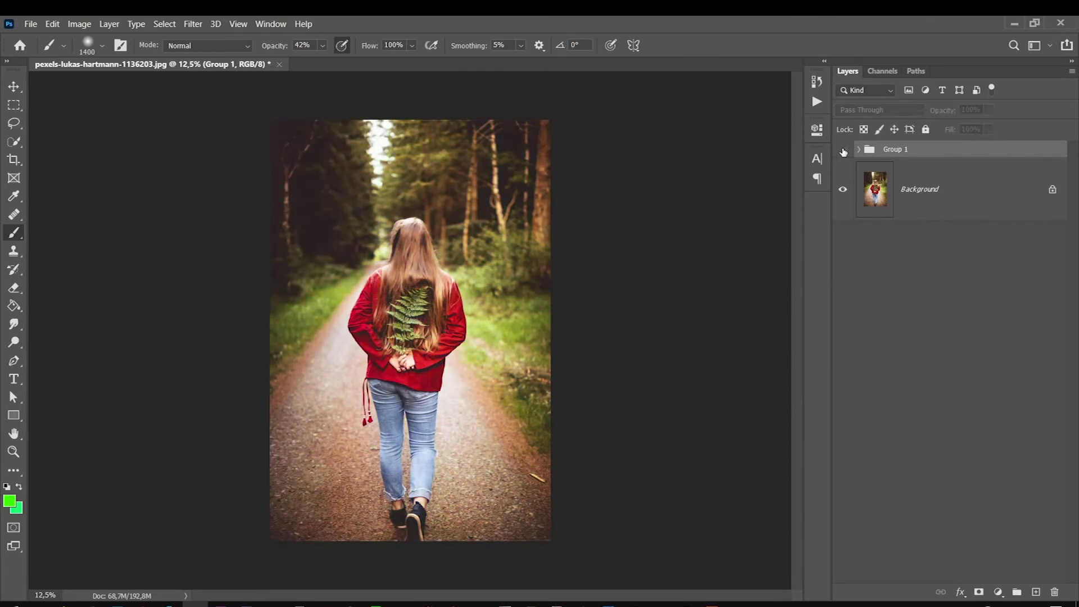
pyautogui.click(843, 151)
pyautogui.click(843, 150)
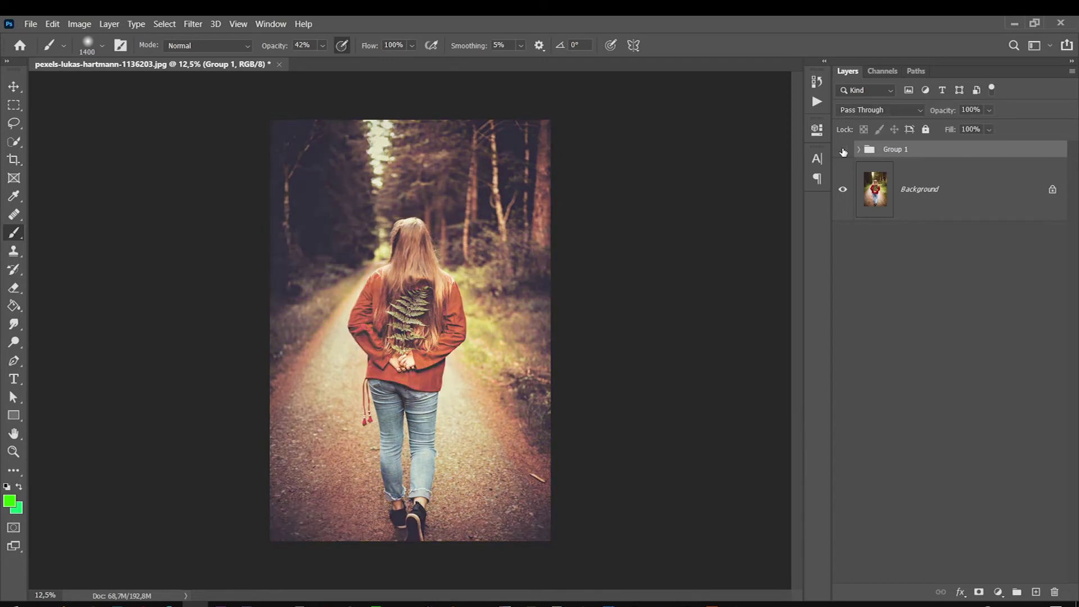
pyautogui.click(843, 151)
pyautogui.click(843, 150)
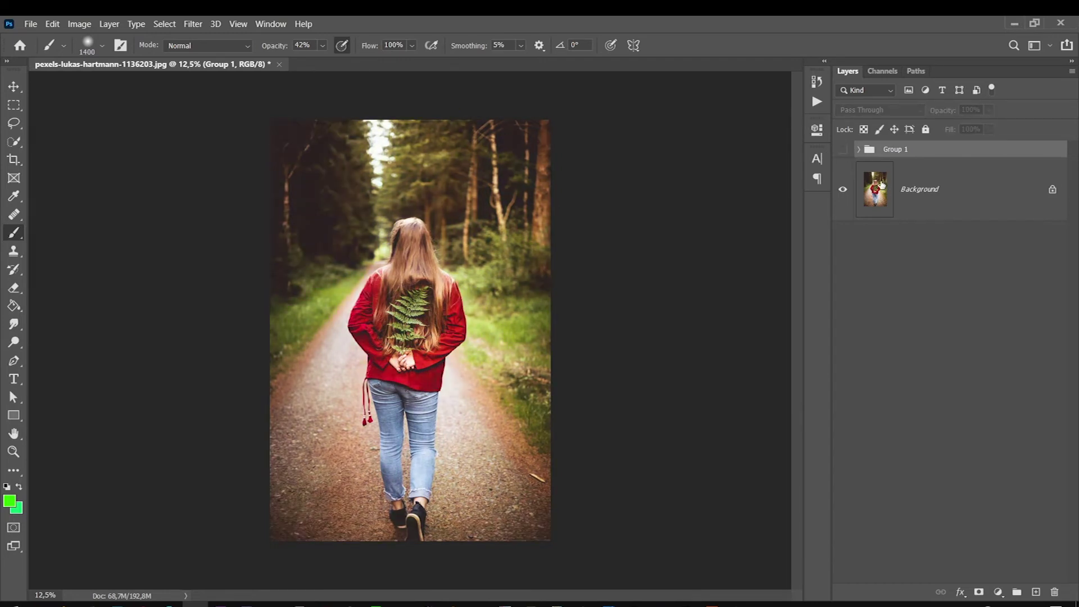
pyautogui.click(899, 190)
pyautogui.click(79, 23)
pyautogui.click(165, 24)
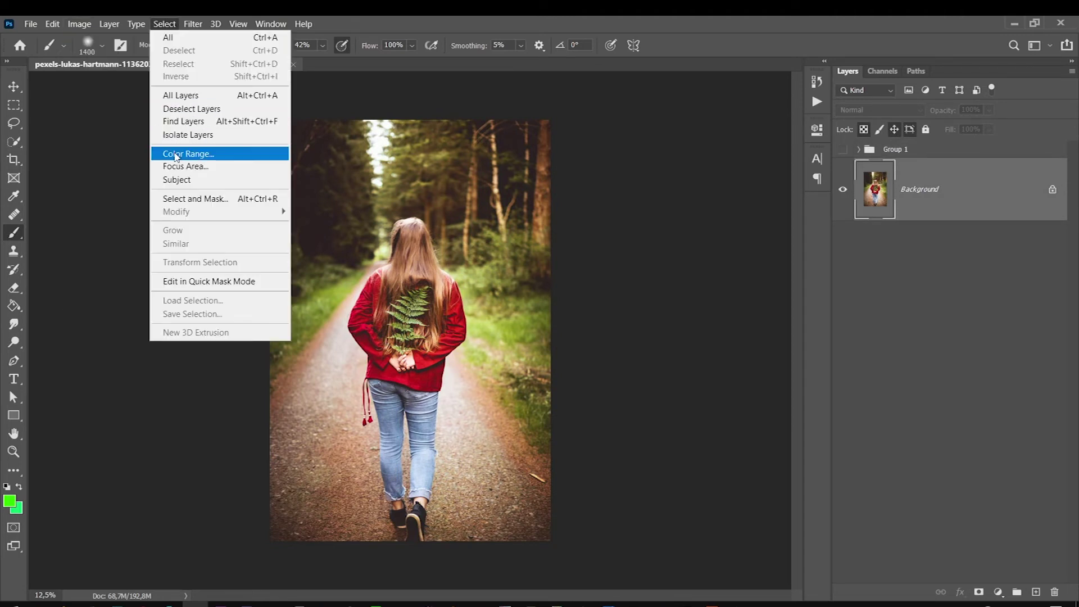
# Select the red sweater with Color Range, tightening Fuzziness, and copy it to Layer 2.
pyautogui.click(174, 154)
pyautogui.click(453, 314)
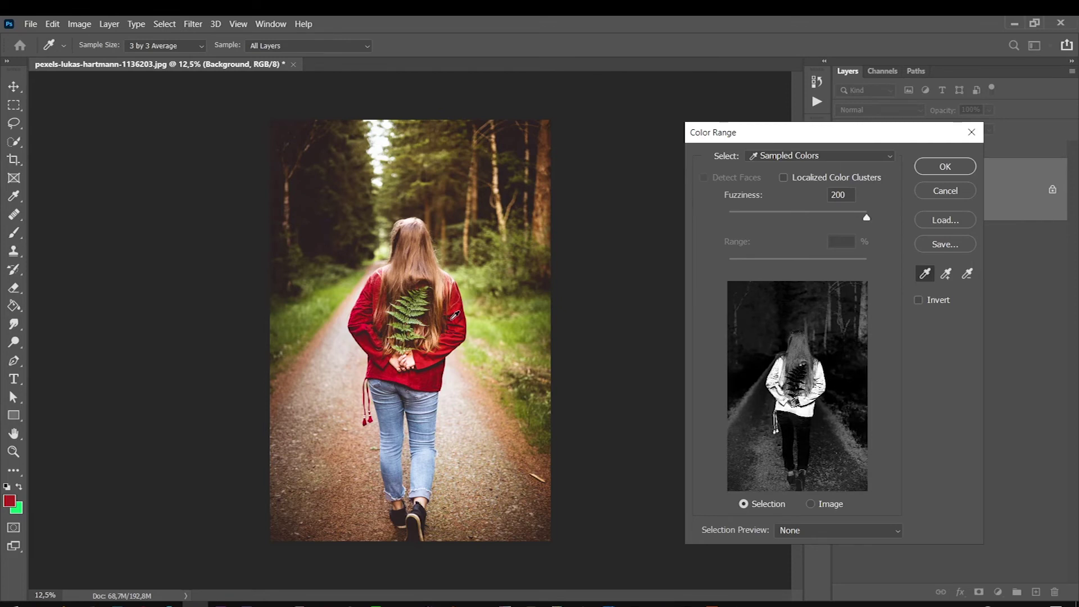
pyautogui.click(945, 275)
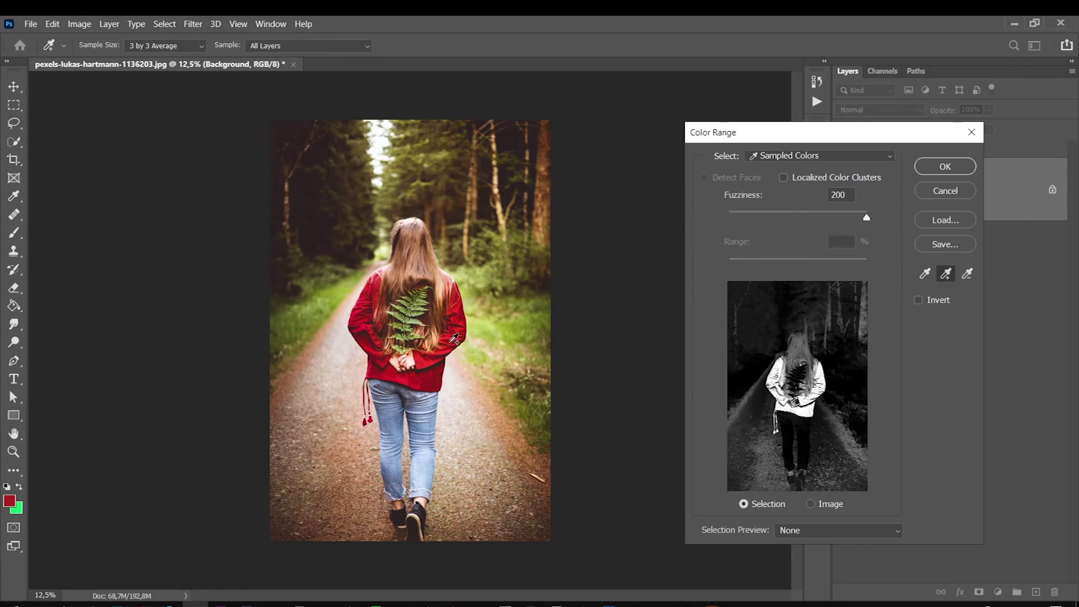
pyautogui.click(455, 335)
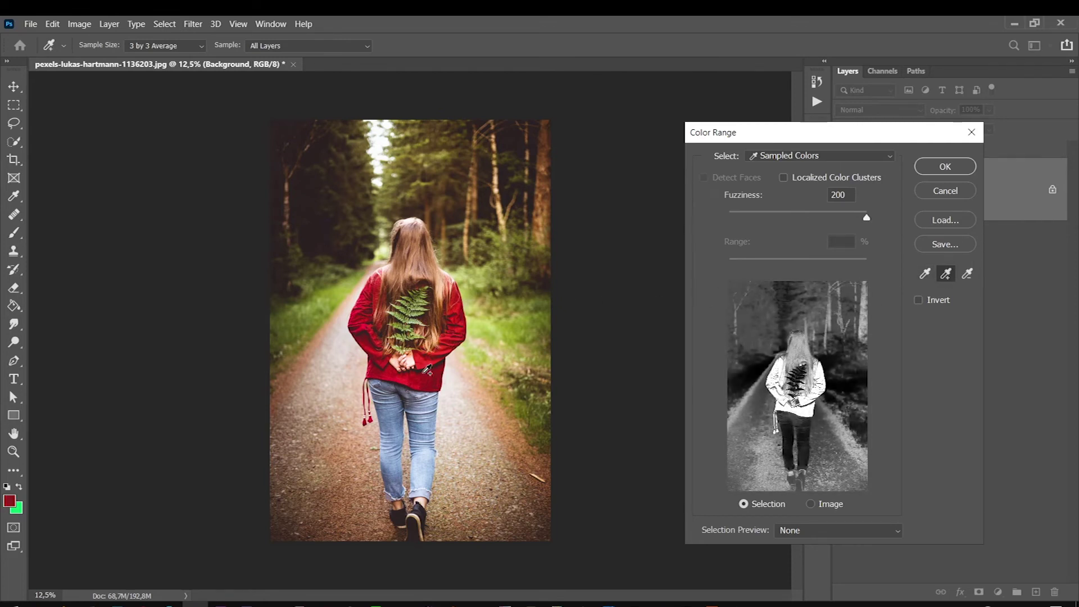
pyautogui.moveTo(866, 218); pyautogui.dragTo(808, 220)
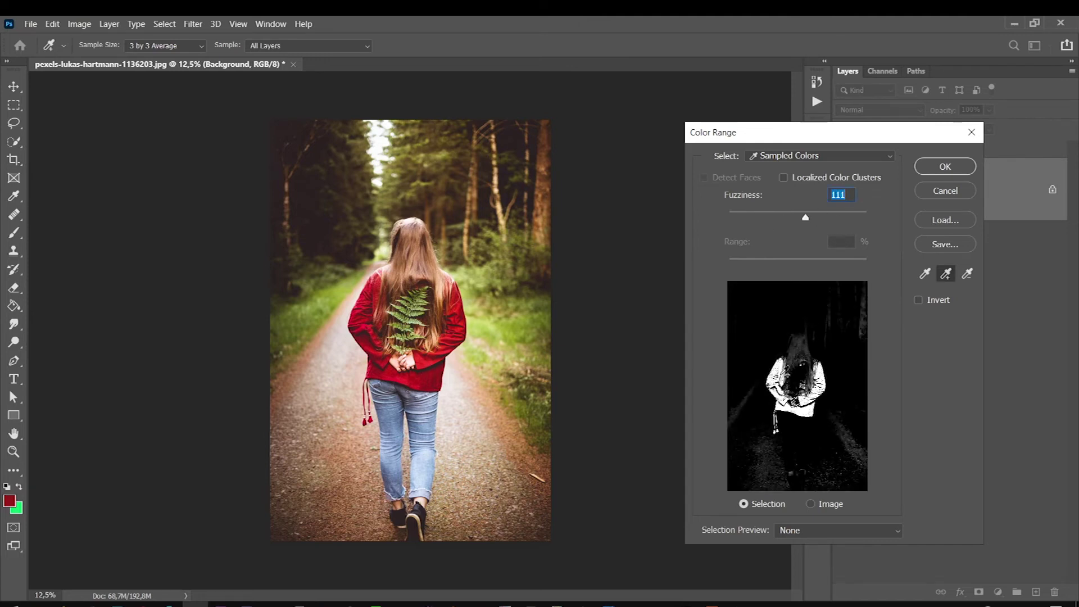
pyautogui.click(375, 341)
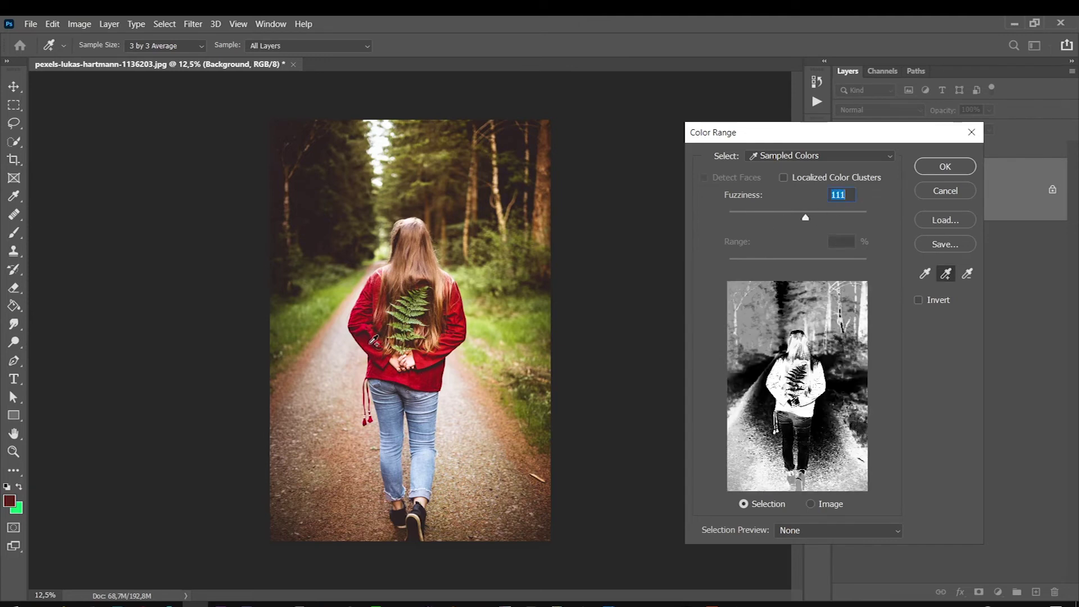
pyautogui.moveTo(805, 218)
pyautogui.mouseDown()
pyautogui.moveTo(770, 222)
pyautogui.moveTo(784, 218)
pyautogui.mouseUp()
pyautogui.click(945, 166)
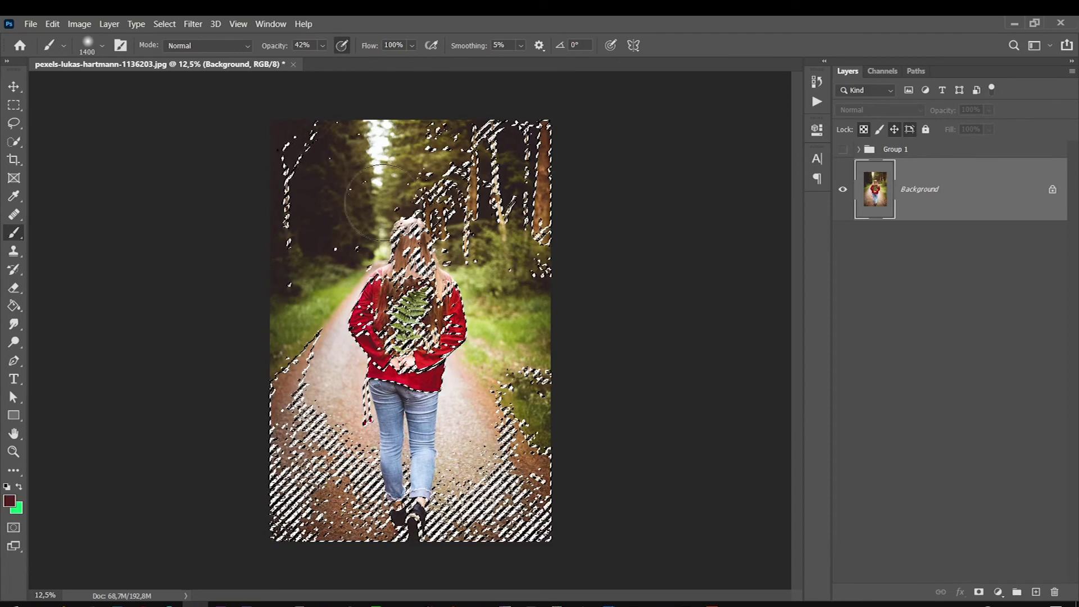
pyautogui.hotkey('ctrl', 'j')
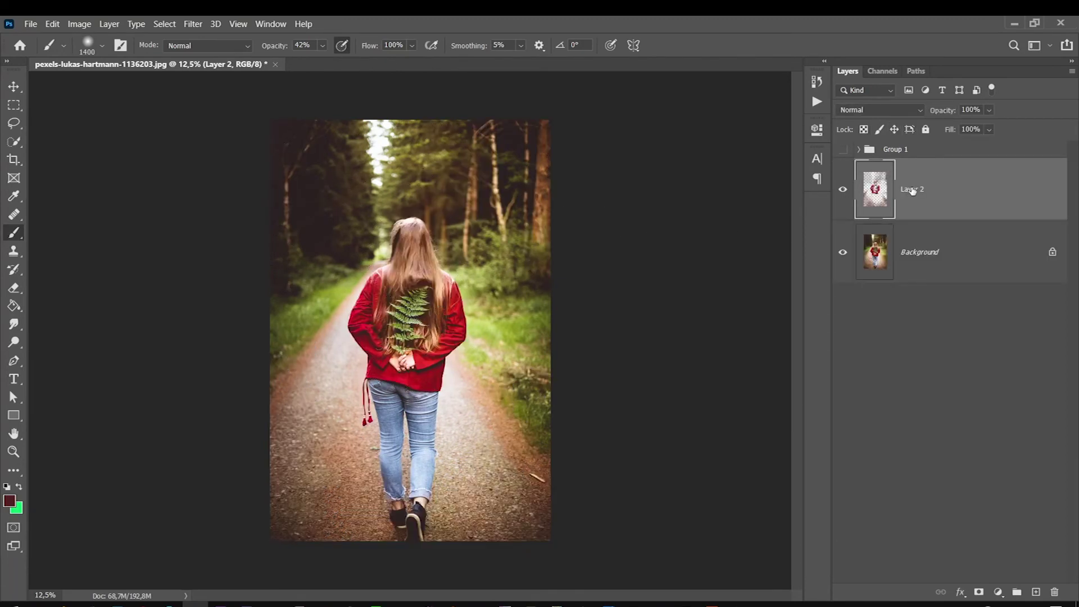
# Move Layer 2 above Group 1, show the grade again, and give Layer 2 a mask.
pyautogui.moveTo(886, 186); pyautogui.dragTo(885, 145)
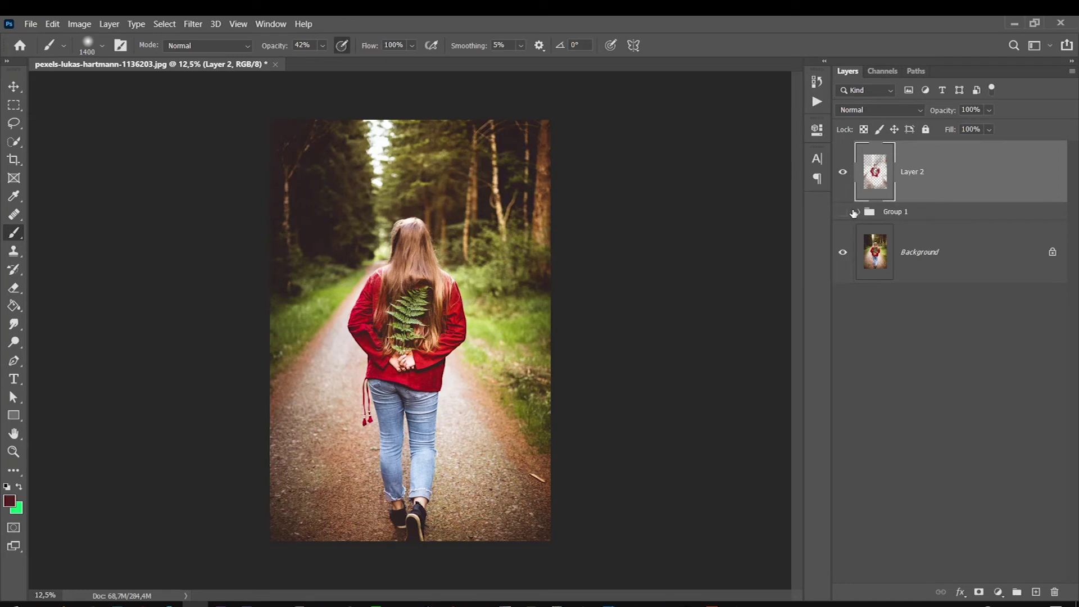
pyautogui.click(843, 211)
pyautogui.click(844, 171)
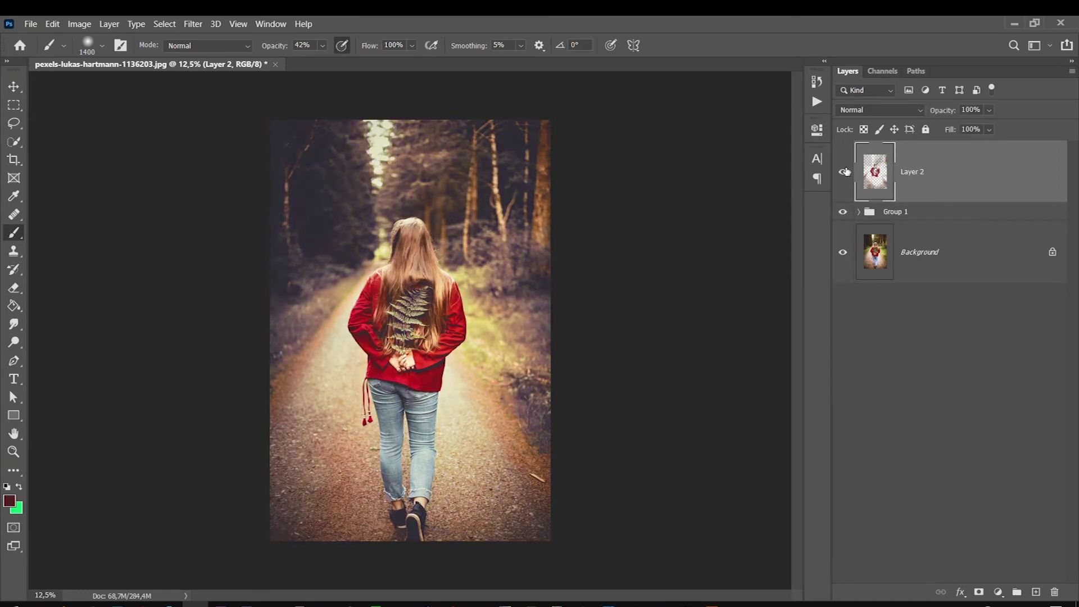
pyautogui.click(979, 593)
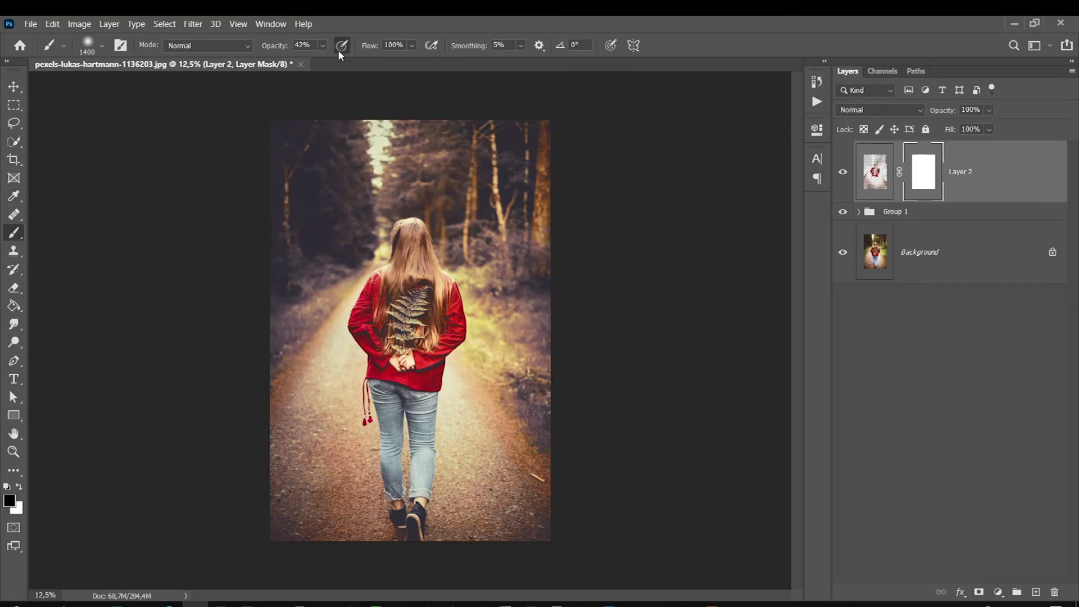
# Paint the mask's outer edges black at 100% opacity so only the sweater stays.
pyautogui.moveTo(329, 60); pyautogui.dragTo(369, 61)
pyautogui.press(']')
pyautogui.moveTo(525, 180); pyautogui.dragTo(552, 234)
pyautogui.moveTo(482, 228); pyautogui.dragTo(542, 409)
pyautogui.press(']')
pyautogui.moveTo(299, 231); pyautogui.dragTo(294, 75)
pyautogui.press('[')
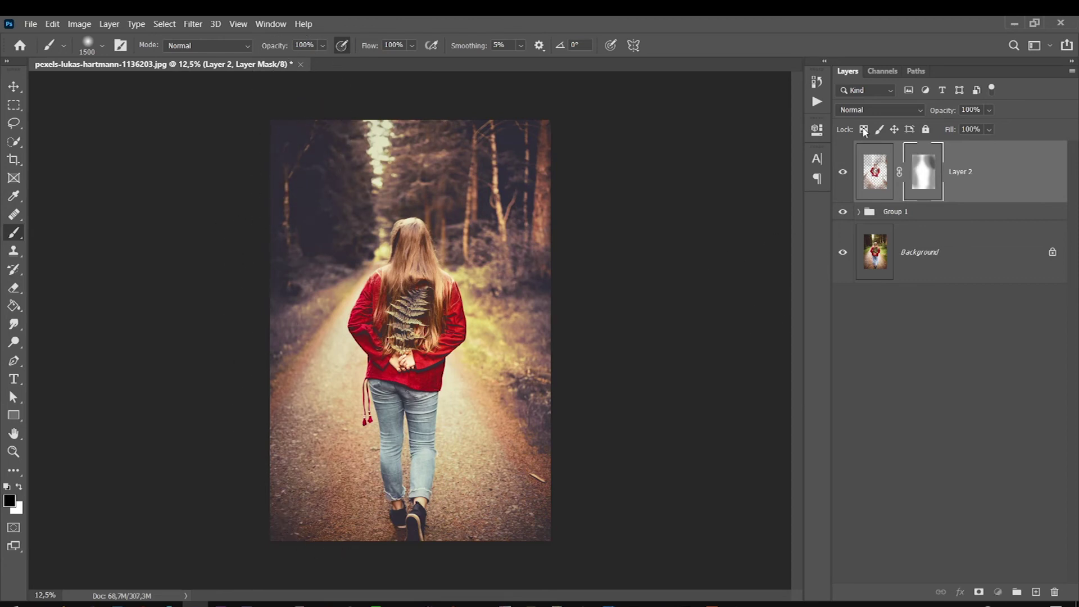
pyautogui.click(875, 171)
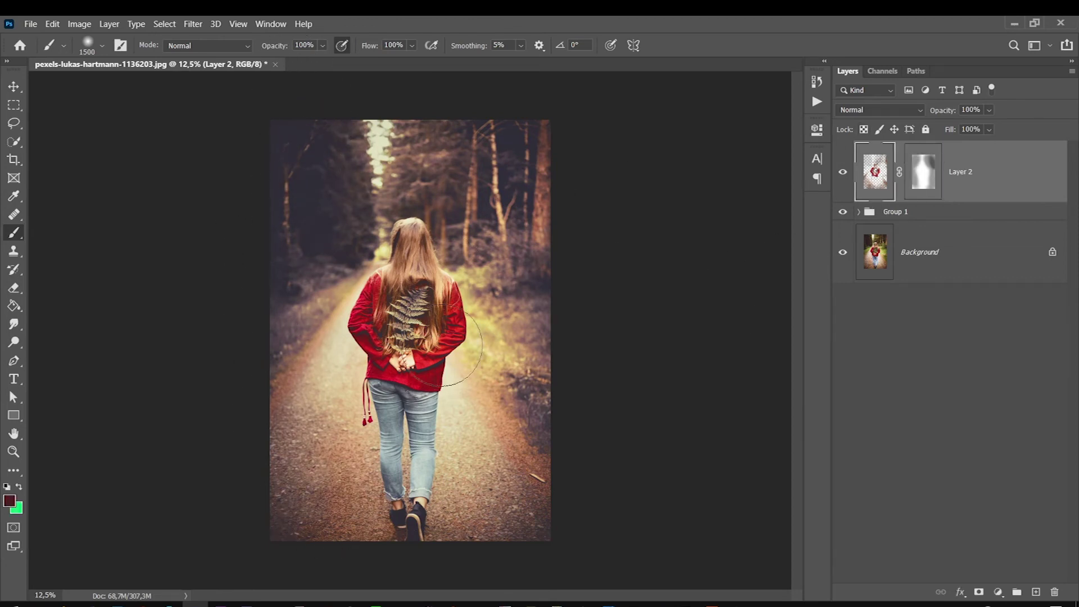
pyautogui.click(880, 109)
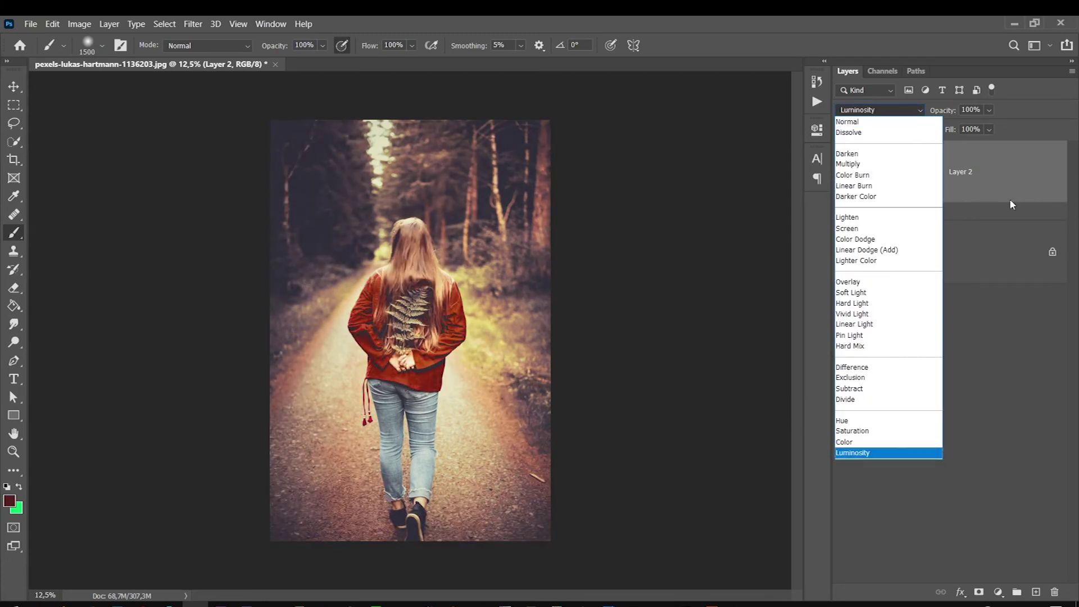
# Set Layer 2 to Normal blending at 59% opacity and compare it with the original.
pyautogui.click(899, 122)
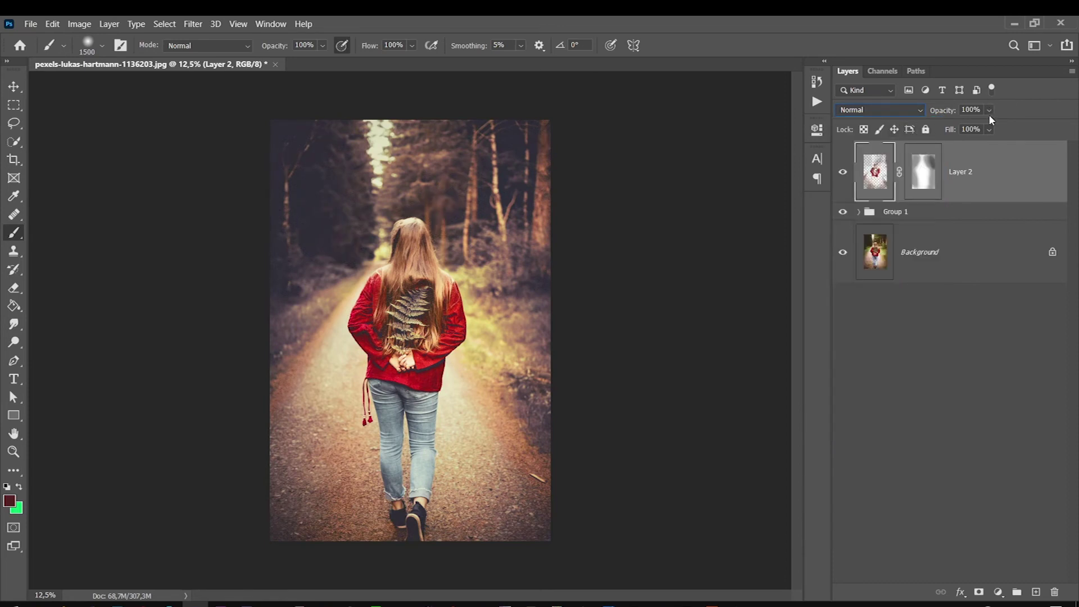
pyautogui.moveTo(989, 110); pyautogui.dragTo(978, 129)
pyautogui.click(842, 174)
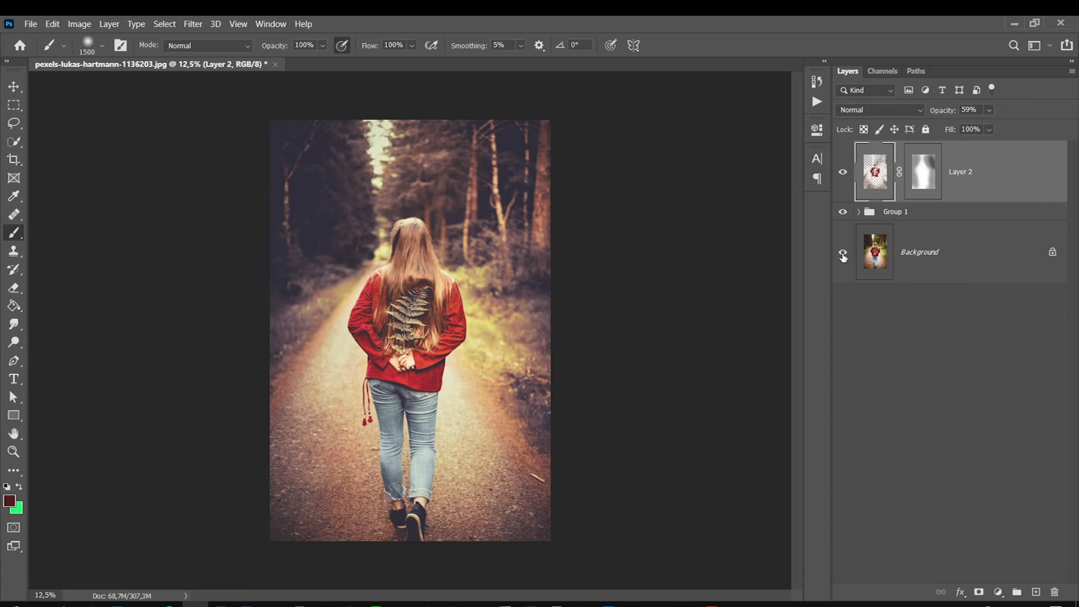
pyautogui.keyDown('alt'); pyautogui.click(843, 254); pyautogui.keyUp('alt')
pyautogui.keyDown('alt'); pyautogui.click(843, 254); pyautogui.keyUp('alt')
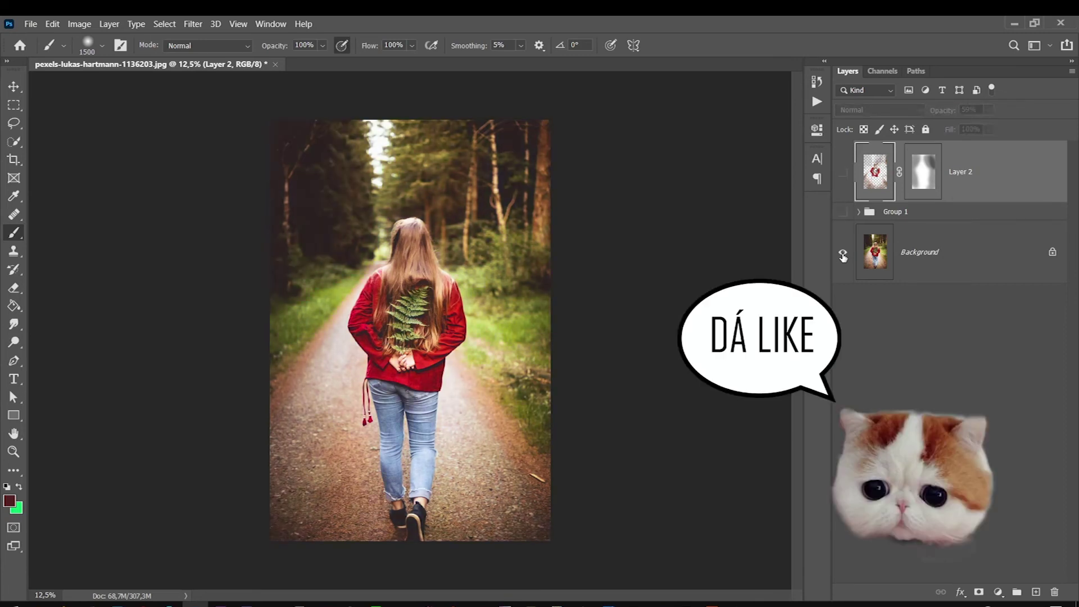
pyautogui.keyDown('alt'); pyautogui.click(843, 254); pyautogui.keyUp('alt')
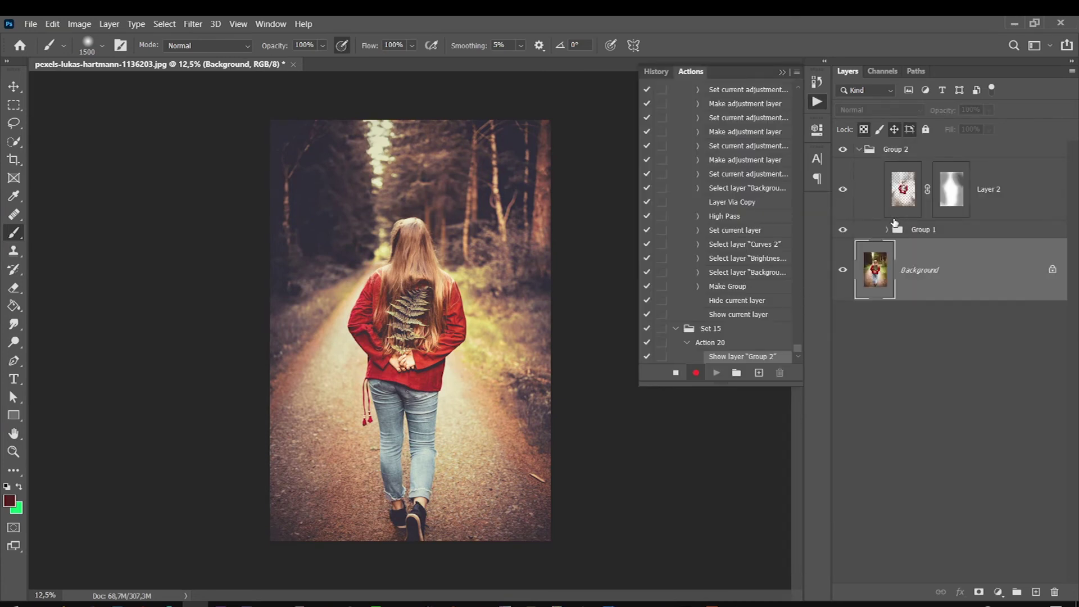
# With Layer 2 selected, stop the action recording and close the Actions panel.
pyautogui.click(892, 194)
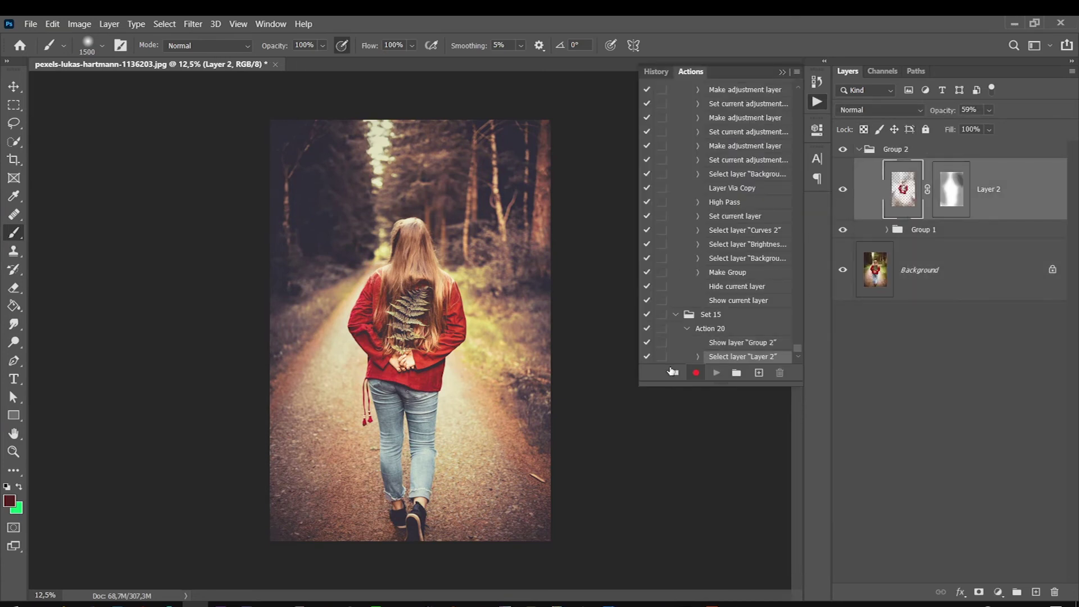
pyautogui.click(783, 72)
pyautogui.click(817, 101)
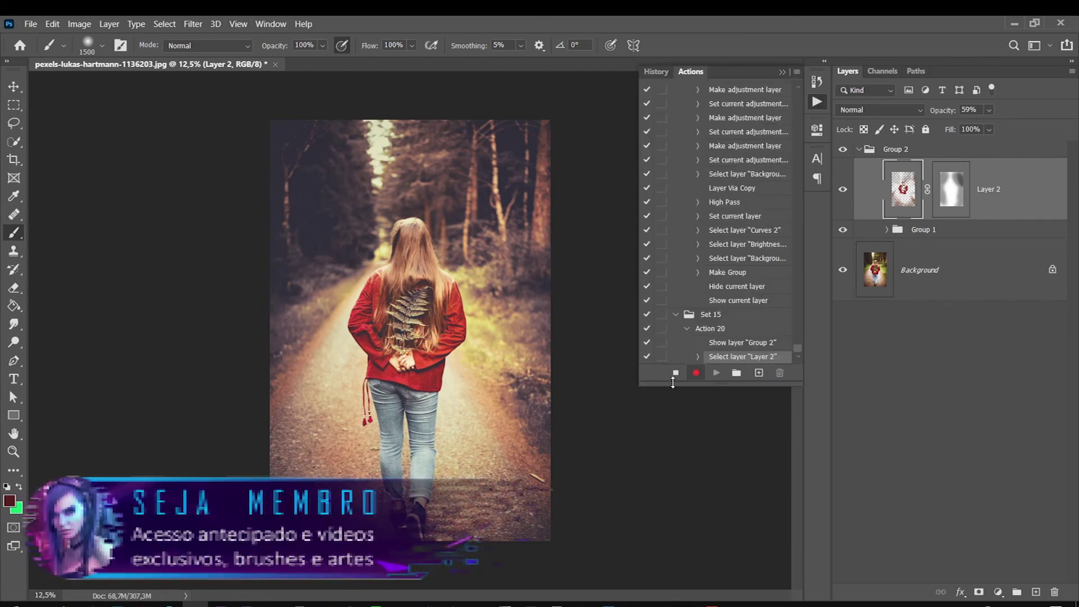
pyautogui.click(675, 373)
pyautogui.click(706, 316)
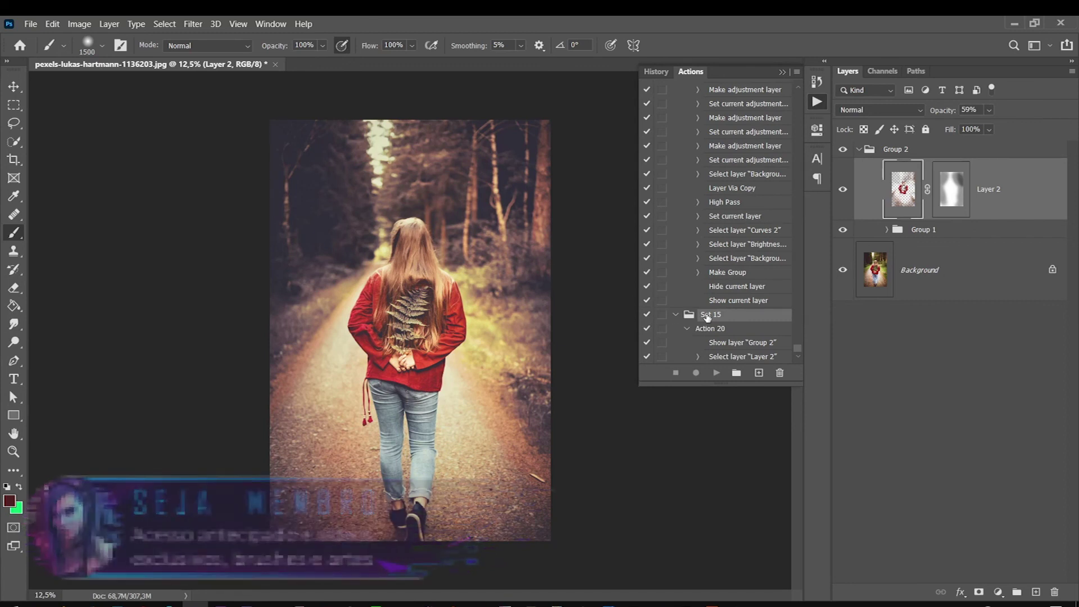
pyautogui.scroll(5, 753, 310)
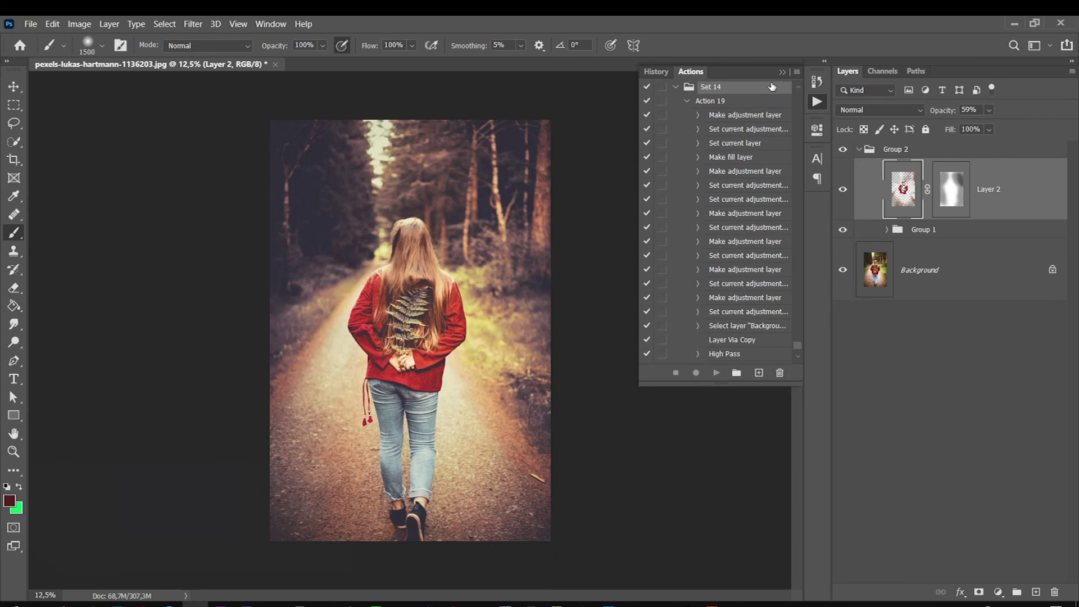
pyautogui.click(843, 192)
# Toggle Layer 2 on and off to compare the sweater with and without it.
pyautogui.click(843, 192)
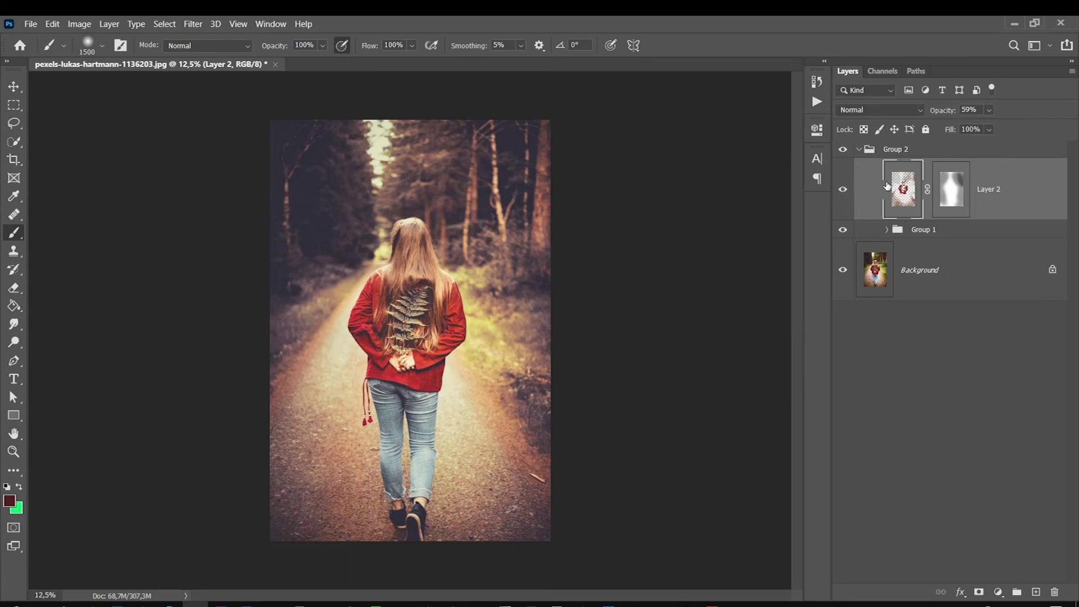
pyautogui.click(843, 190)
pyautogui.doubleClick(843, 190)
pyautogui.click(843, 190)
pyautogui.click(848, 191)
pyautogui.click(848, 191)
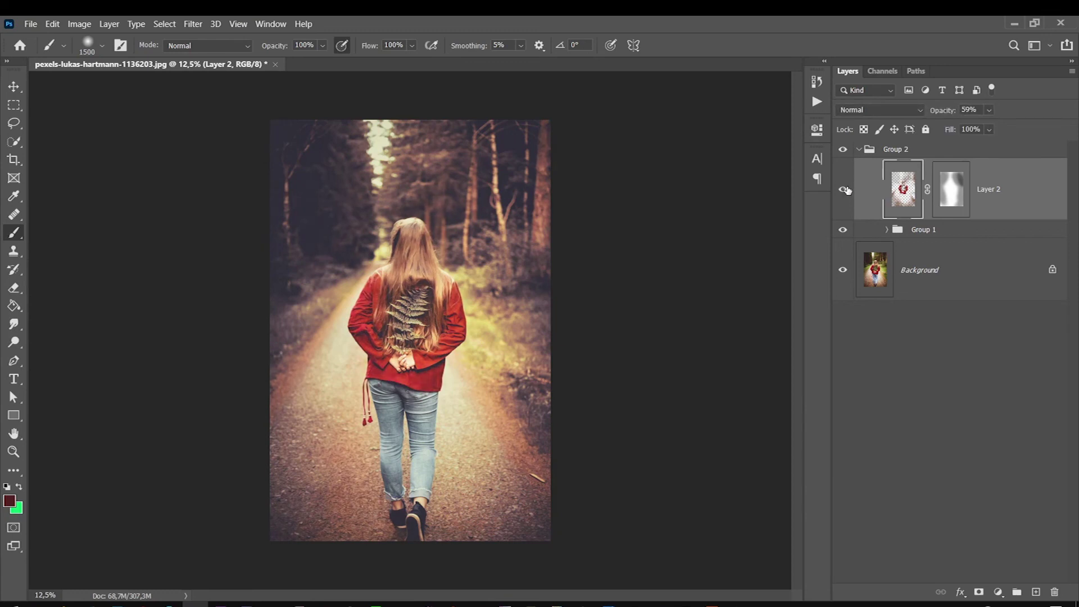